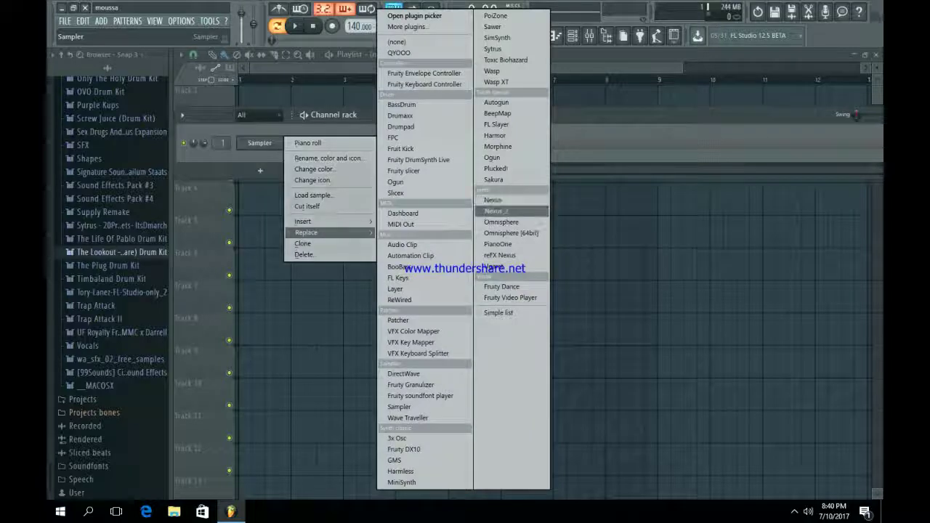
- Replace the Sampler channel with Harmor, view its FX page and close the plugin window
{"action": "left_click", "coordinate": [495, 135]}
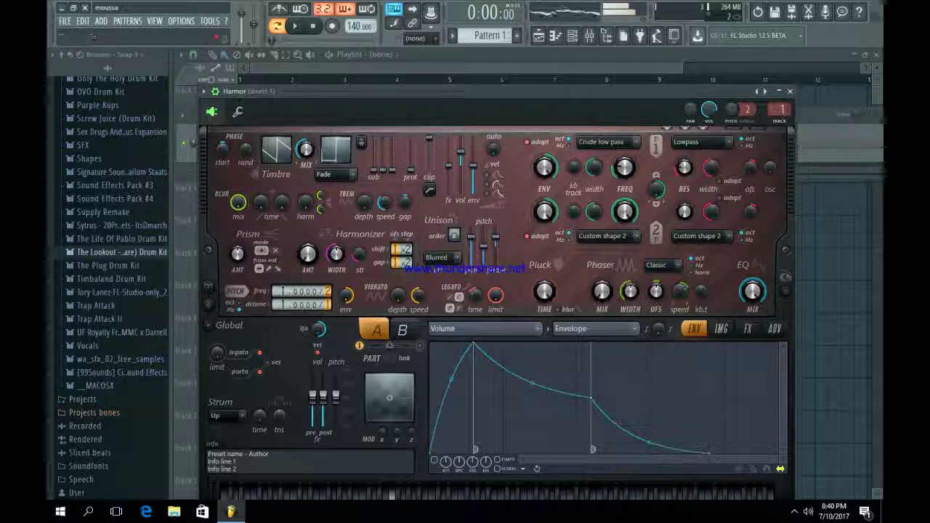
{"action": "left_click", "coordinate": [748, 328]}
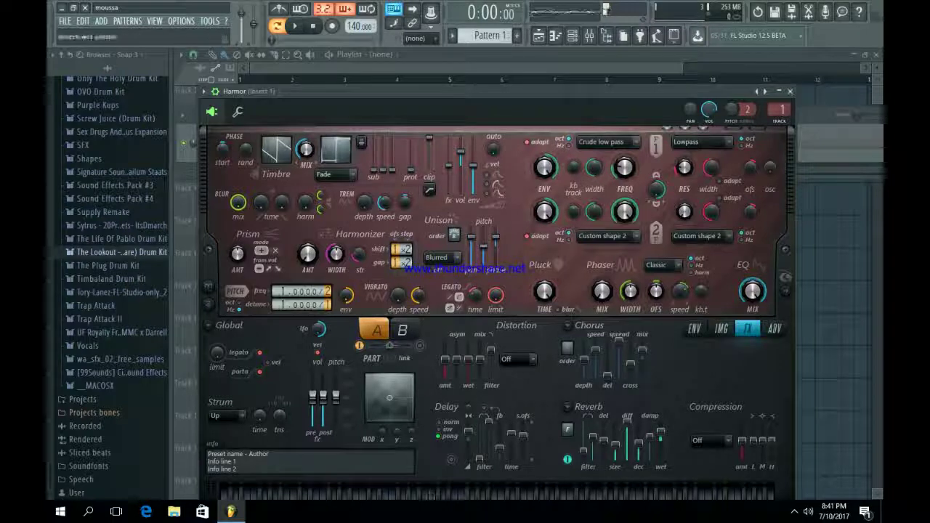
{"action": "left_click", "coordinate": [791, 92]}
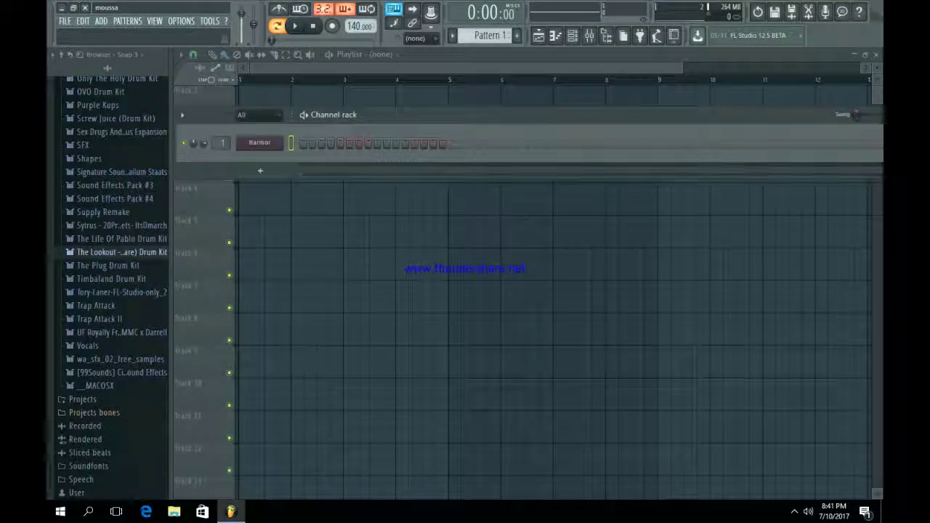
- Open Harmor's piano roll and draw an A4 note about one bar long from the start of bar 1
{"action": "right_click", "coordinate": [269, 142]}
{"action": "left_click", "coordinate": [313, 143]}
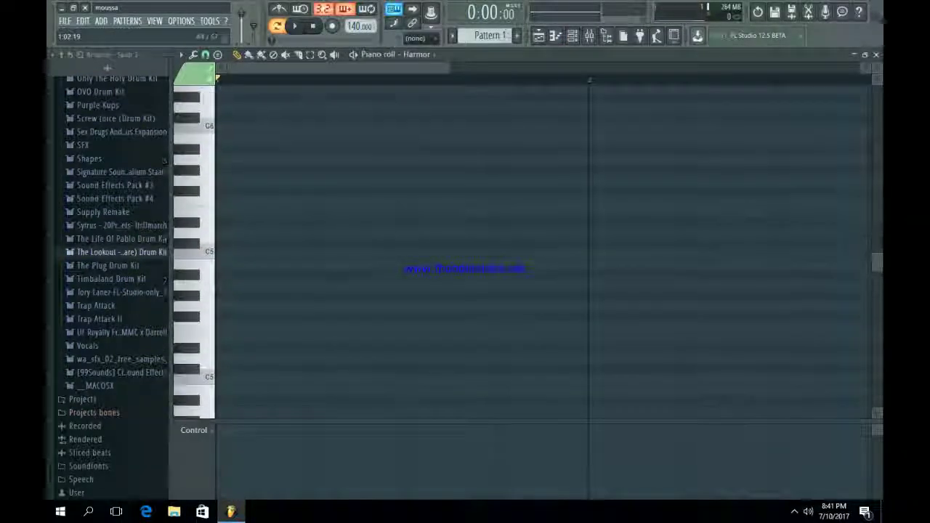
{"action": "left_click", "coordinate": [241, 285]}
{"action": "left_click_drag", "start_coordinate": [261, 285], "coordinate": [565, 285]}
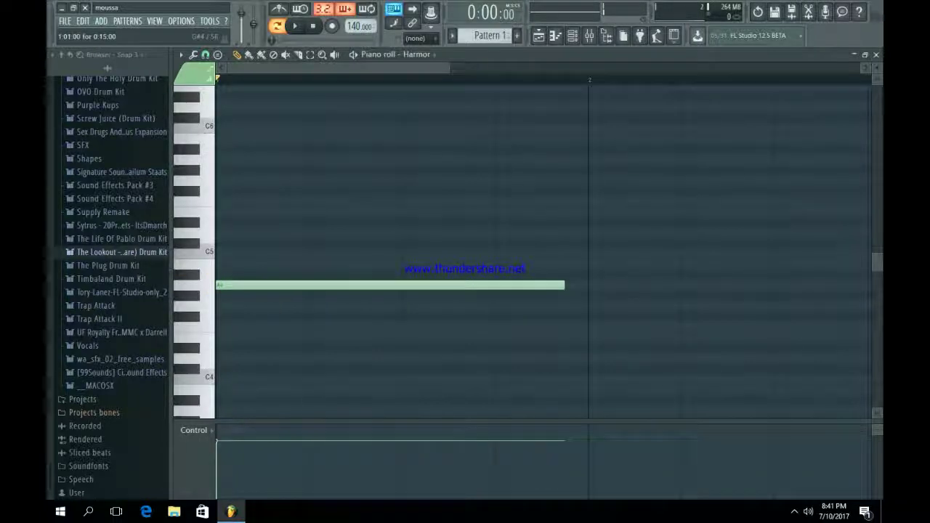
- Add one-bar notes F4 in bar 2, C5 in bar 3 and E4 in bar 4 of the Harmor melody
{"action": "left_click_drag", "start_coordinate": [449, 68], "coordinate": [860, 68]}
{"action": "left_click", "coordinate": [355, 378]}
{"action": "left_click_drag", "start_coordinate": [354, 378], "coordinate": [339, 327]}
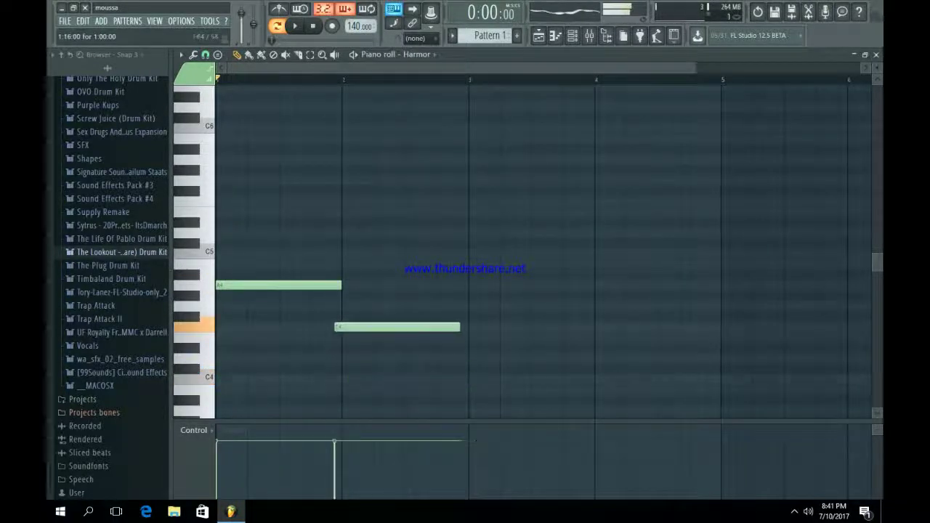
{"action": "left_click", "coordinate": [481, 266]}
{"action": "left_click_drag", "start_coordinate": [481, 266], "coordinate": [470, 254]}
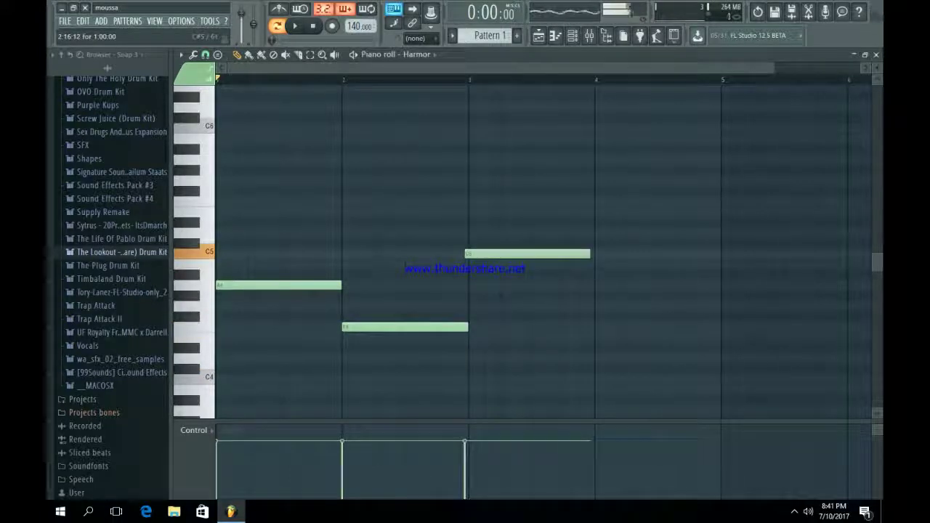
{"action": "left_click", "coordinate": [602, 358]}
{"action": "left_click_drag", "start_coordinate": [602, 357], "coordinate": [601, 337]}
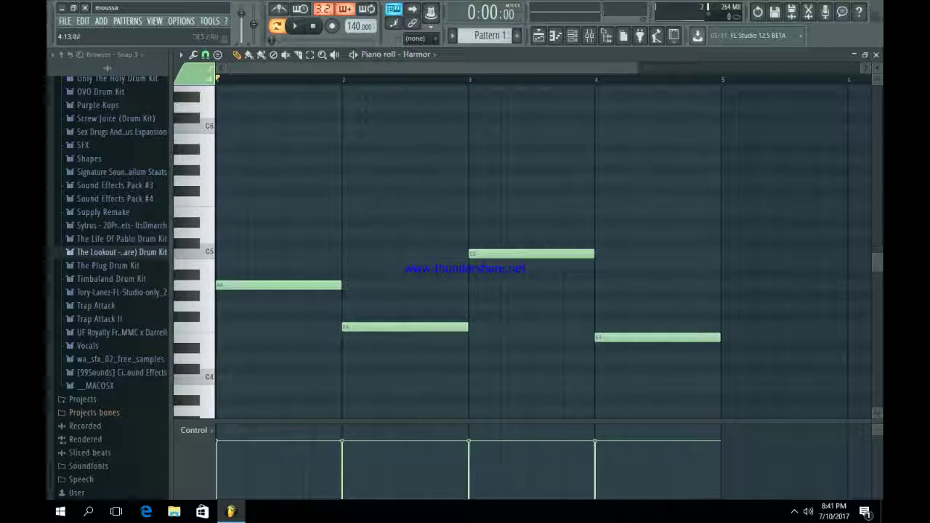
- Add a short slide note at 4:15:00 with a duration of 0:02:00, and set its pitch to A4 during playback
{"action": "left_click_drag", "start_coordinate": [691, 254], "coordinate": [697, 265]}
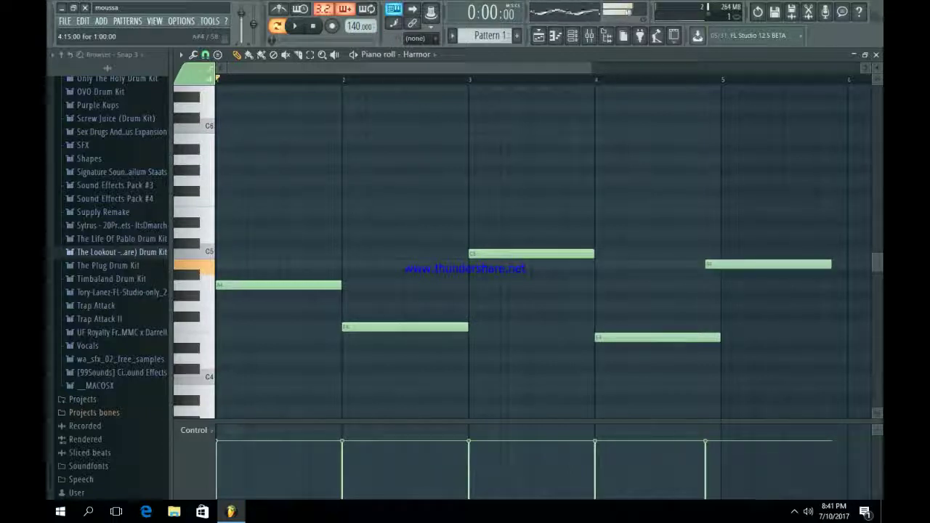
{"action": "key", "text": "space"}
{"action": "left_click_drag", "start_coordinate": [830, 264], "coordinate": [720, 265]}
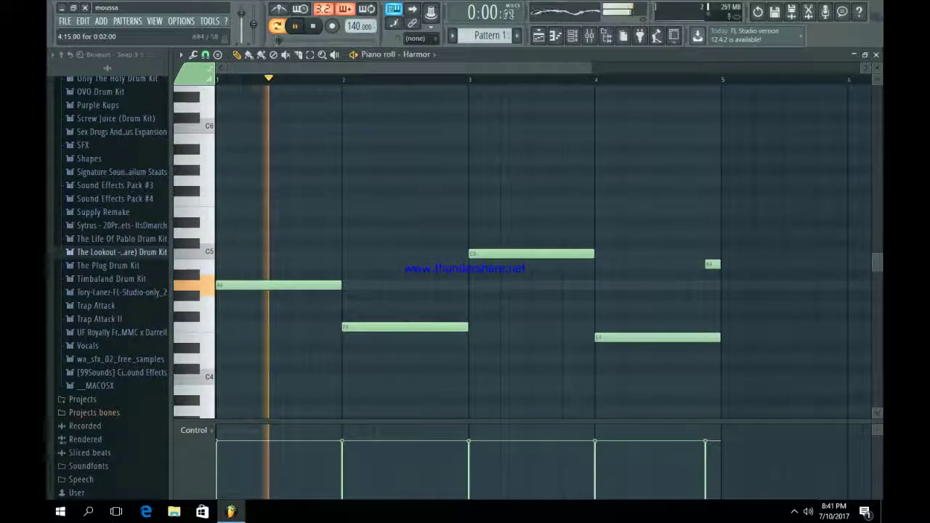
{"action": "double_click", "coordinate": [713, 264]}
{"action": "left_click", "coordinate": [396, 238]}
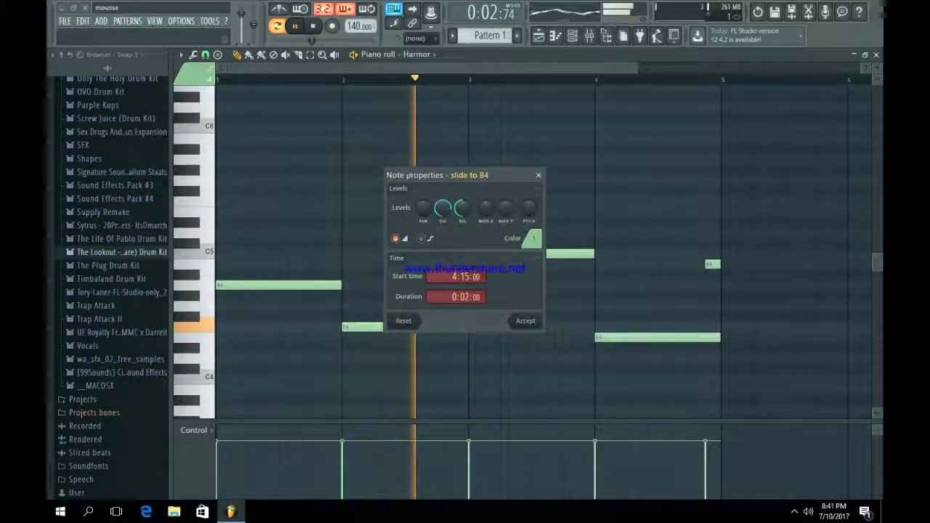
{"action": "left_click", "coordinate": [525, 320]}
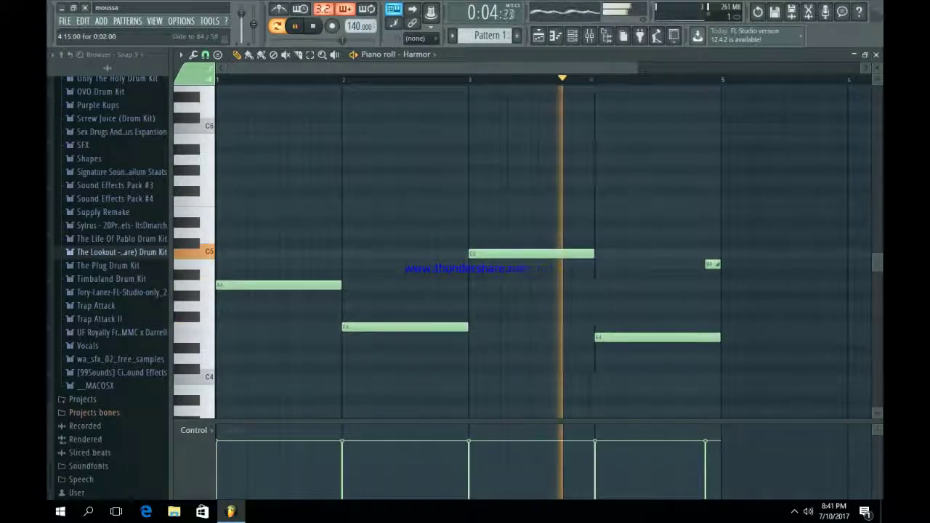
{"action": "left_click_drag", "start_coordinate": [712, 265], "coordinate": [713, 285]}
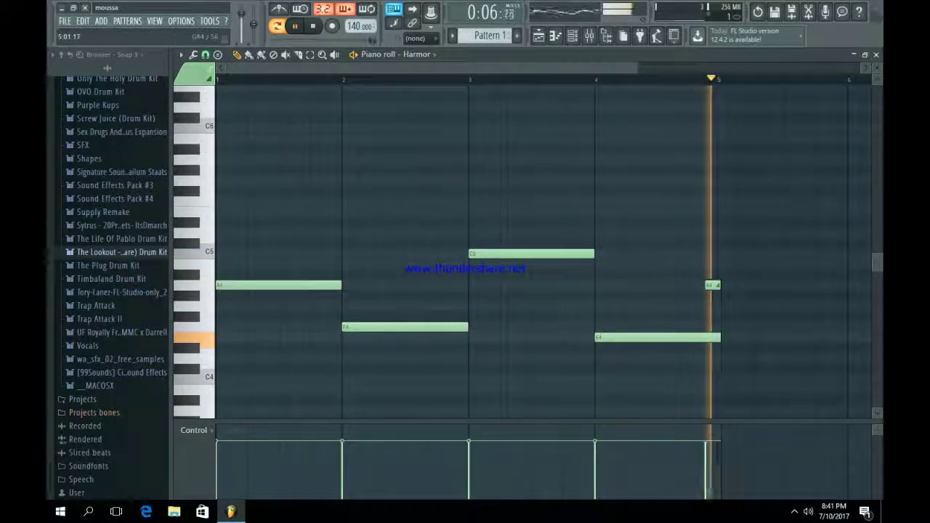
- Switch playback to song mode and fill playlist Track 1 with four consecutive Pattern 1 clips from bar 1
{"action": "left_click", "coordinate": [539, 35]}
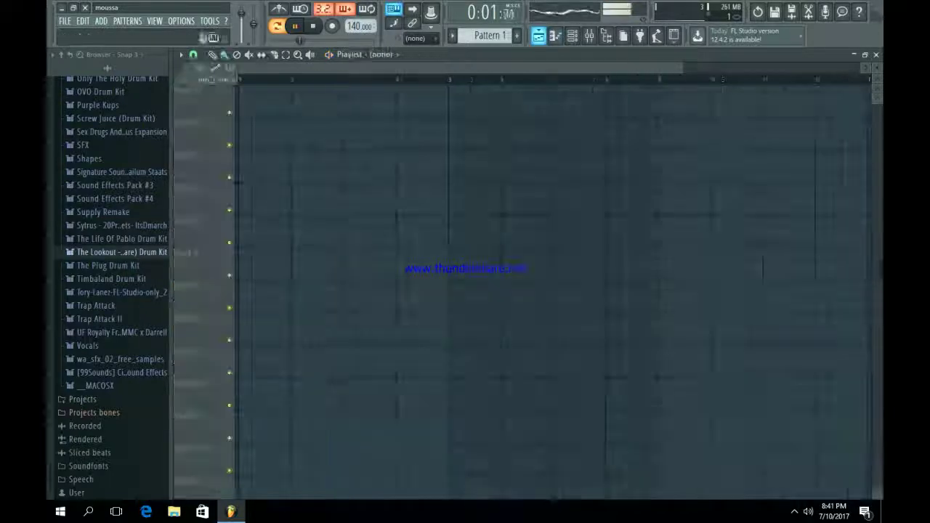
{"action": "left_click", "coordinate": [287, 103]}
{"action": "key", "text": "l"}
{"action": "left_click_drag", "start_coordinate": [287, 103], "coordinate": [245, 102]}
{"action": "key", "text": "ctrl+b"}
{"action": "key", "text": "ctrl+b"}
{"action": "key", "text": "ctrl+b"}
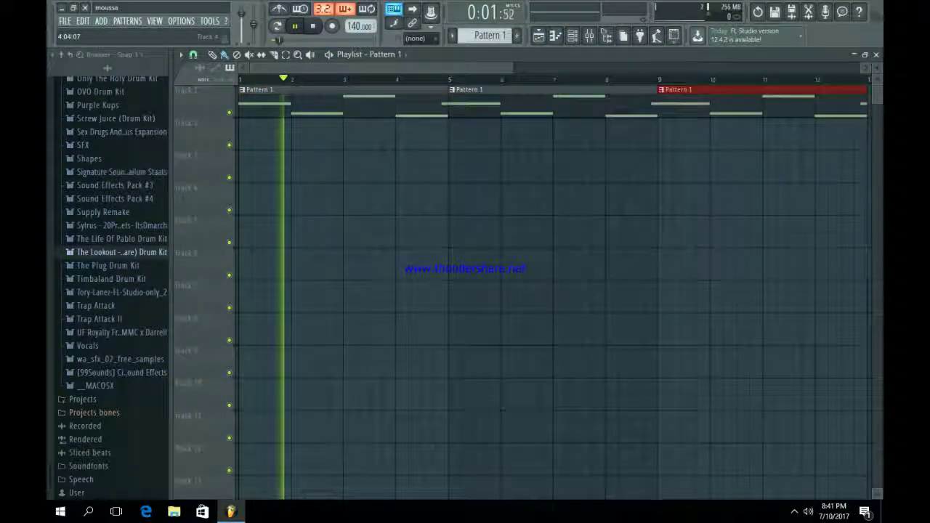
{"action": "right_click", "coordinate": [418, 200], "text": "ctrl"}
{"action": "right_click", "coordinate": [399, 171], "text": "ctrl"}
{"action": "key", "text": "ctrl+d"}
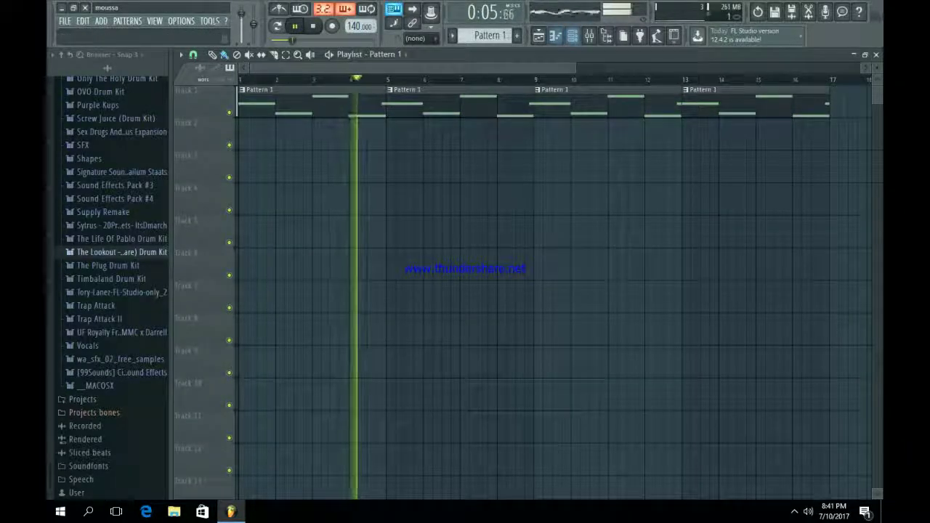
- Stop playback, switch to Pattern 2 and add a reFX Nexus channel to the channel rack
{"action": "left_click", "coordinate": [572, 36]}
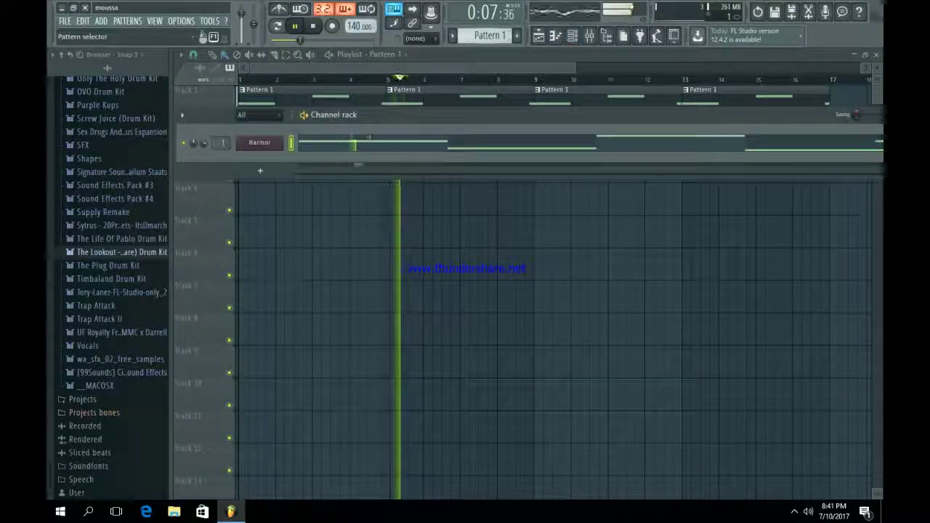
{"action": "left_click", "coordinate": [517, 36]}
{"action": "key", "text": "space"}
{"action": "left_click", "coordinate": [260, 171]}
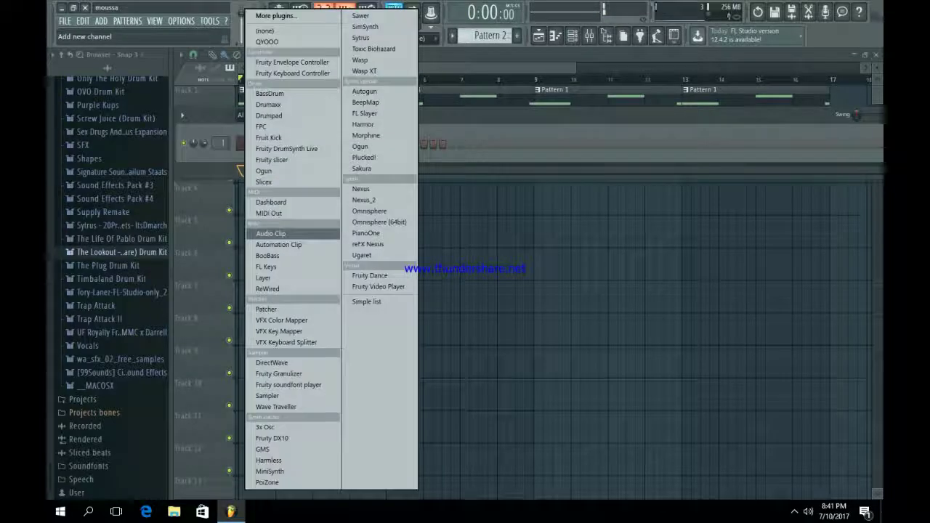
{"action": "left_click", "coordinate": [369, 243]}
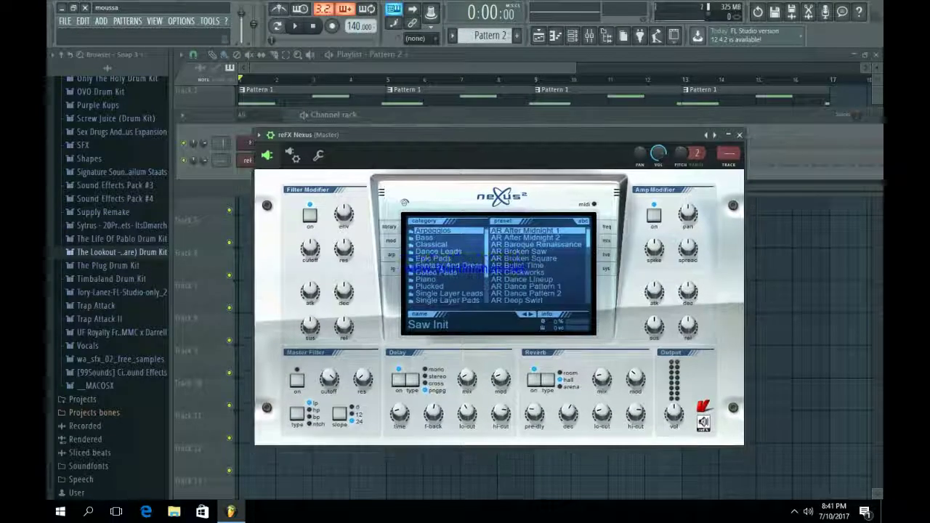
- Try PD Bellpad 1 from the Single Layer Pads category, and load the PD Ambient Pad 8 preset in Nexus
{"action": "scroll", "coordinate": [448, 266], "scroll_direction": "down", "scroll_amount": 2}
{"action": "left_click", "coordinate": [448, 287]}
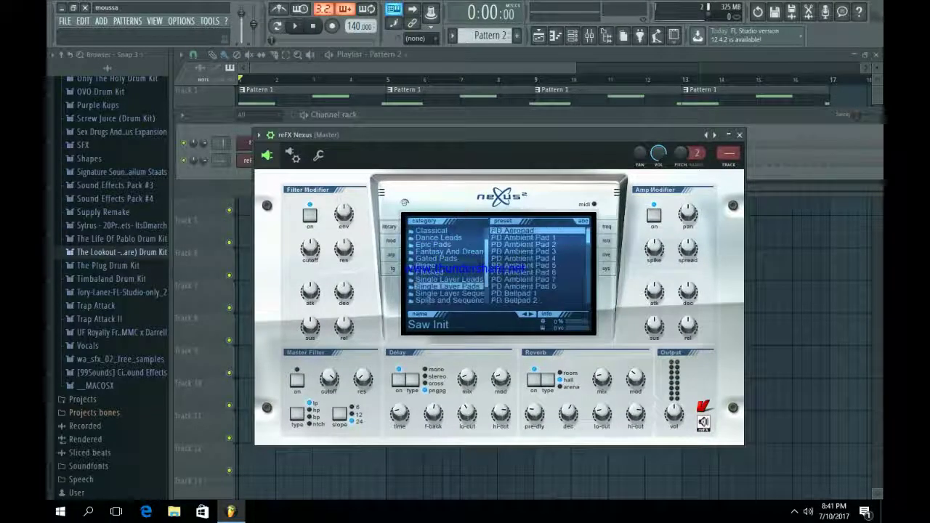
{"action": "left_click", "coordinate": [514, 294]}
{"action": "key", "text": "i"}
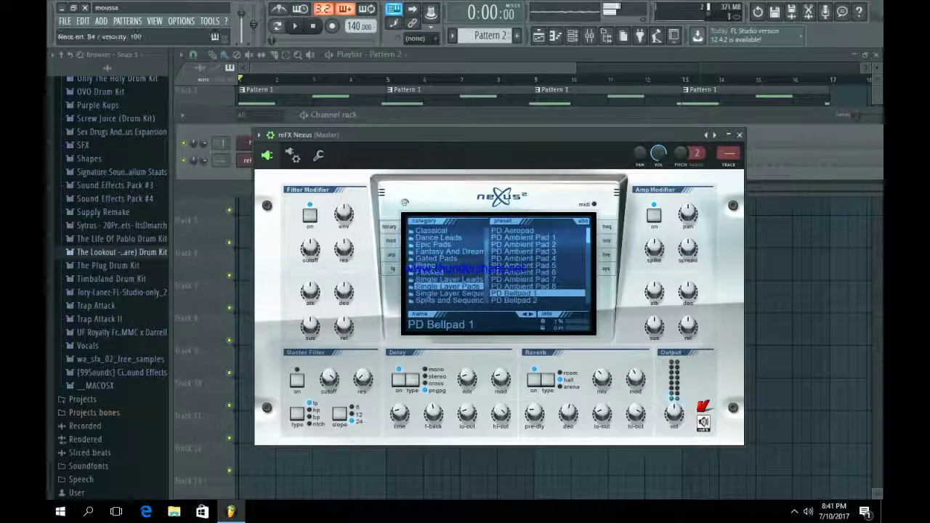
{"action": "scroll", "coordinate": [514, 293], "scroll_direction": "down", "scroll_amount": 1}
{"action": "key", "text": "n"}
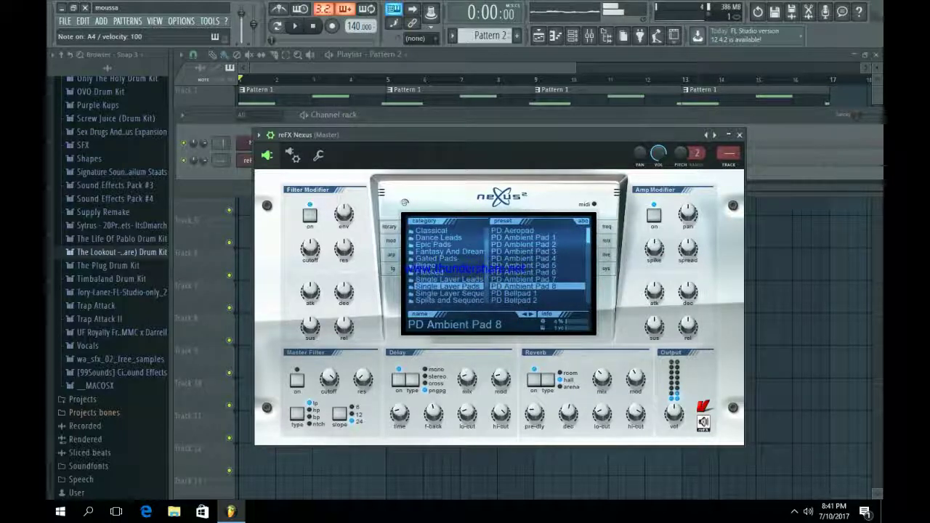
- Audition PD Ambient Pad 8 with test notes while nudging the filter cutoff, and close the Nexus window
{"action": "scroll", "coordinate": [537, 279], "scroll_direction": "down", "scroll_amount": 2}
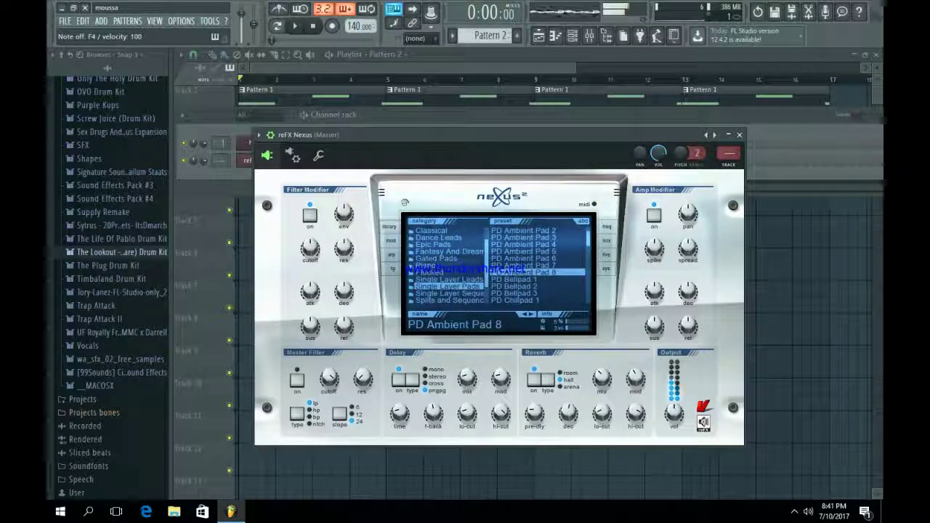
{"action": "key", "text": "b"}
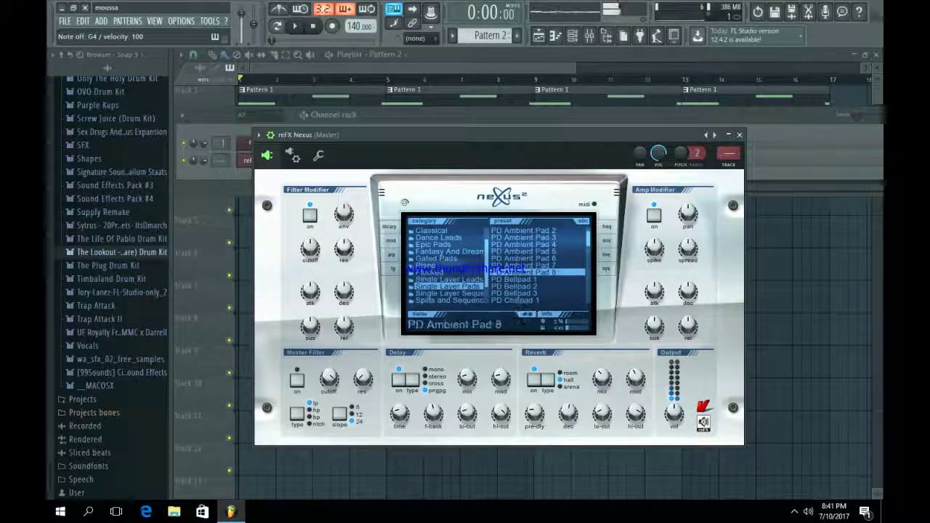
{"action": "key", "text": "comma"}
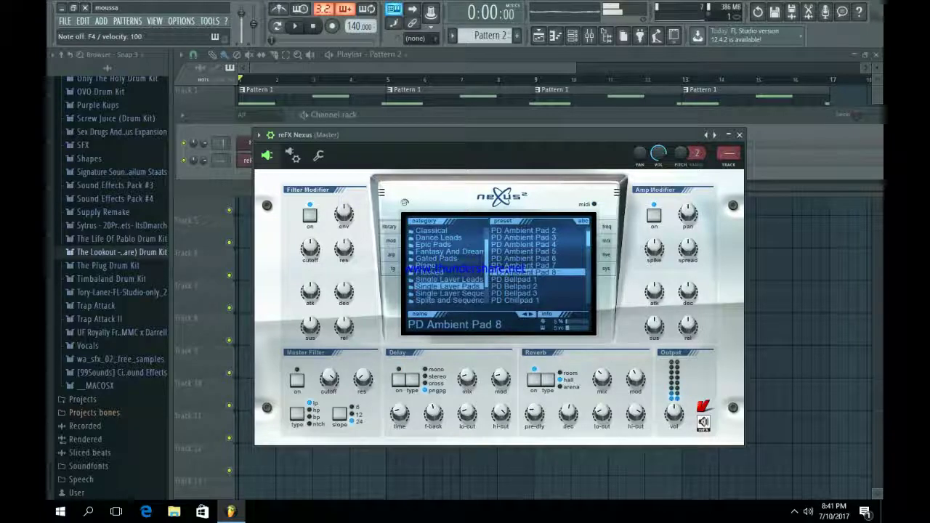
{"action": "left_click_drag", "start_coordinate": [311, 249], "coordinate": [310, 258]}
{"action": "key", "text": "comma"}
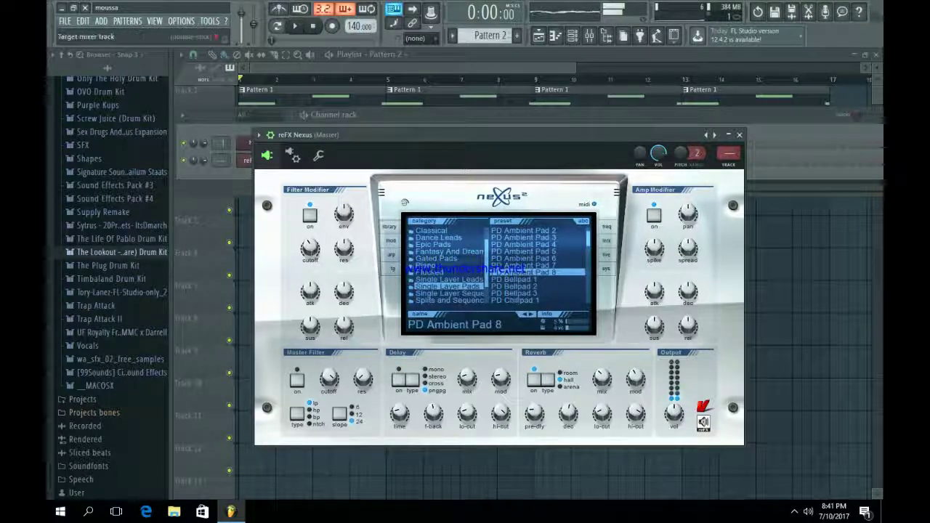
{"action": "left_click", "coordinate": [740, 135]}
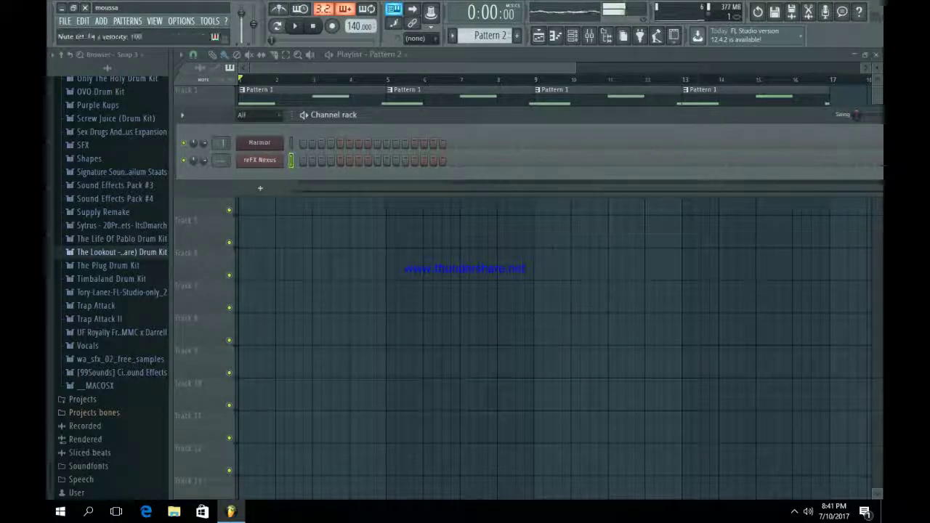
- Copy the Harmor notes of Pattern 1 into the reFX Nexus channel of Pattern 2
{"action": "left_click", "coordinate": [404, 96]}
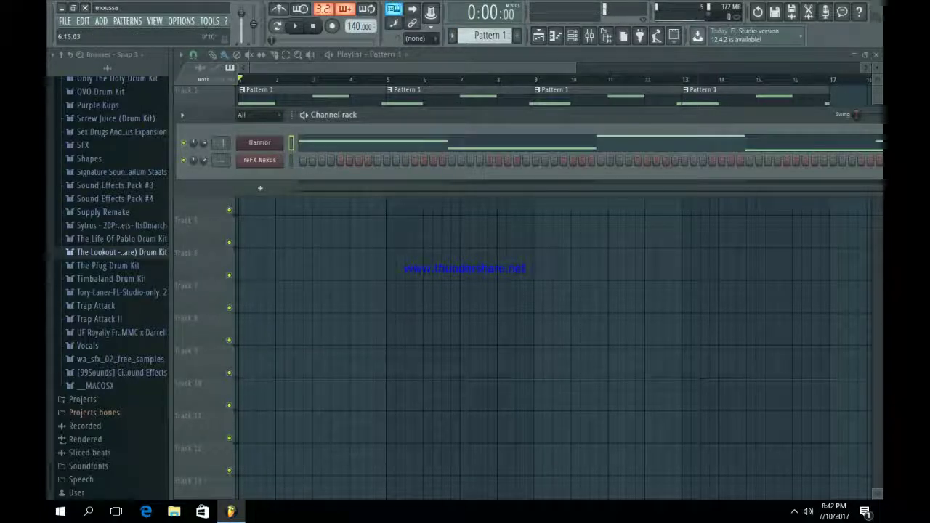
{"action": "scroll", "coordinate": [490, 36], "scroll_direction": "up", "scroll_amount": 1}
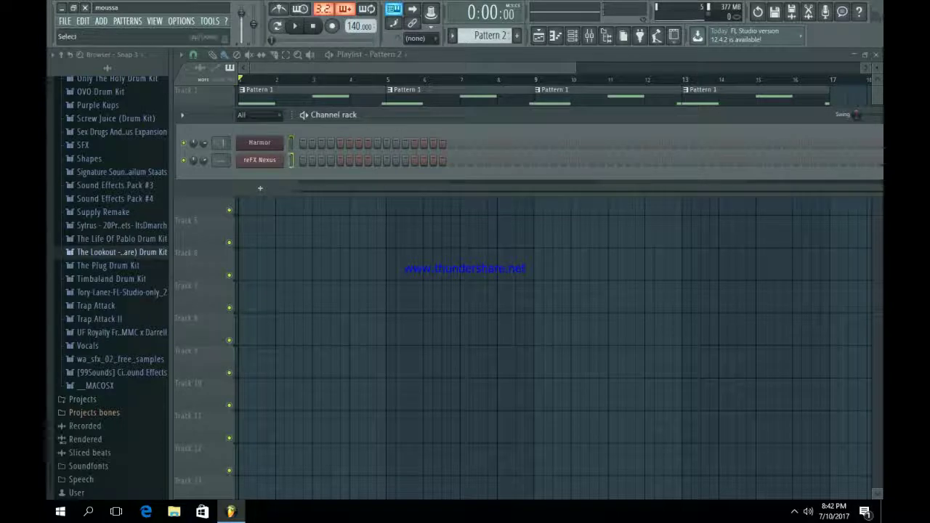
{"action": "key", "text": "ctrl+v"}
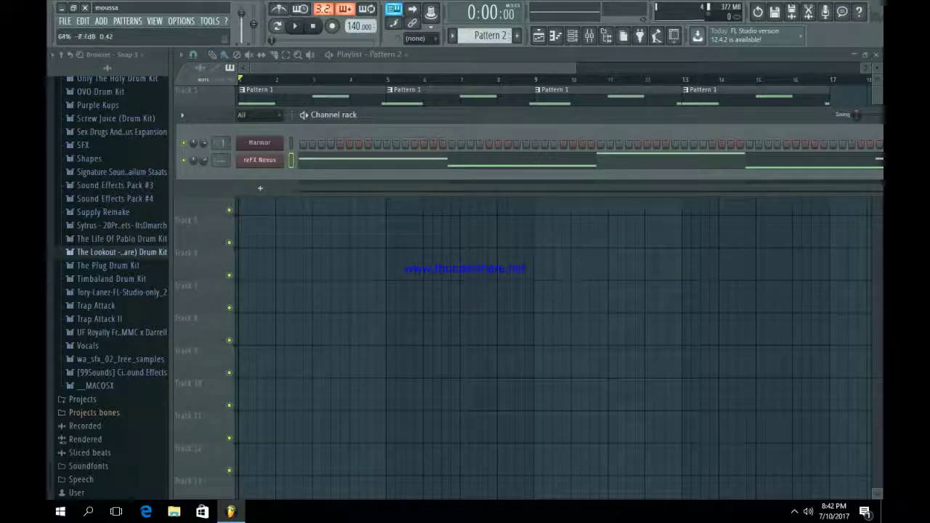
- Place a Pattern 2 clip at bar 1 of playlist Track 2 and duplicate it three times
{"action": "key", "text": "F6"}
{"action": "left_click_drag", "start_coordinate": [254, 134], "coordinate": [242, 134]}
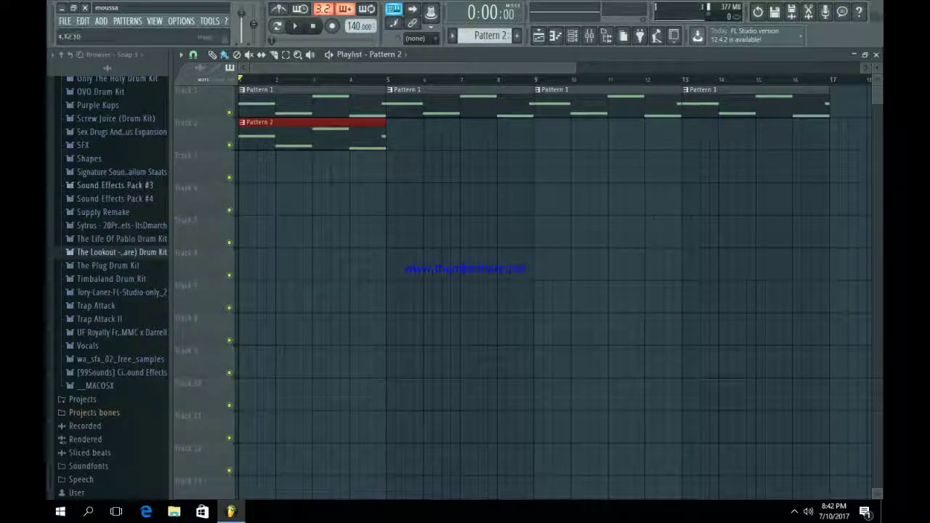
{"action": "key", "text": "ctrl+b"}
{"action": "key", "text": "ctrl+b"}
{"action": "key", "text": "ctrl+b"}
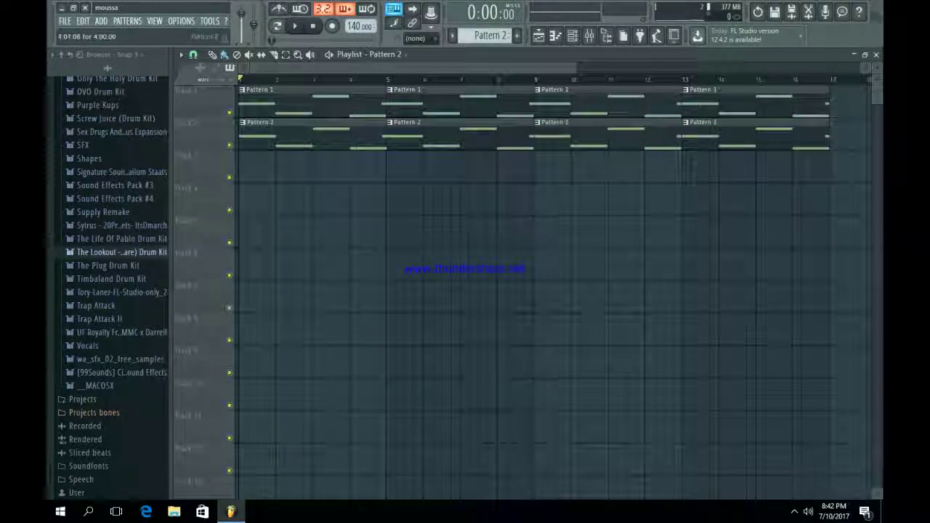
- Remove the short slide note at the end of the Nexus notes in Pattern 2 and return to the playlist
{"action": "key", "text": "F7"}
{"action": "key", "text": "F5"}
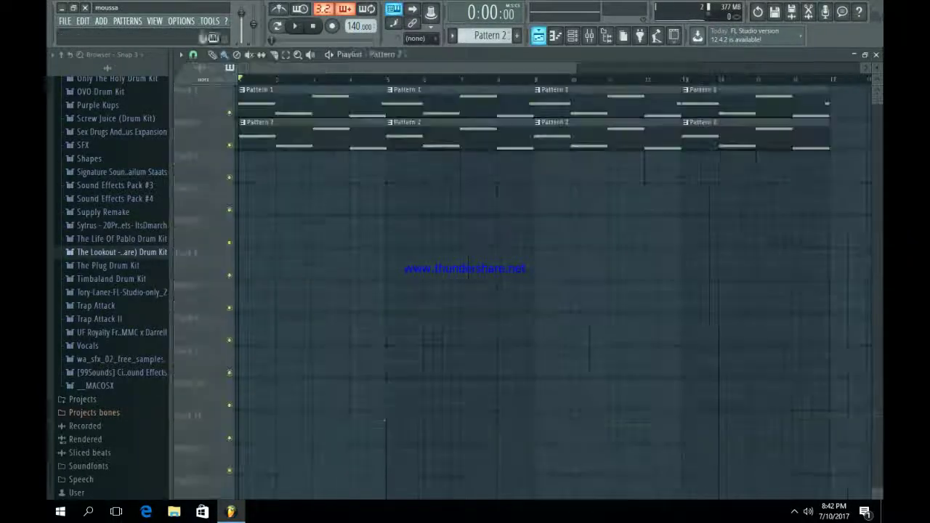
- Delete all four Pattern 2 clips from Track 2 and place a single Pattern 2 clip at bar 1
{"action": "right_click", "coordinate": [756, 134]}
{"action": "right_click", "coordinate": [608, 134]}
{"action": "right_click", "coordinate": [460, 134]}
{"action": "right_click", "coordinate": [313, 134]}
{"action": "left_click", "coordinate": [335, 134]}
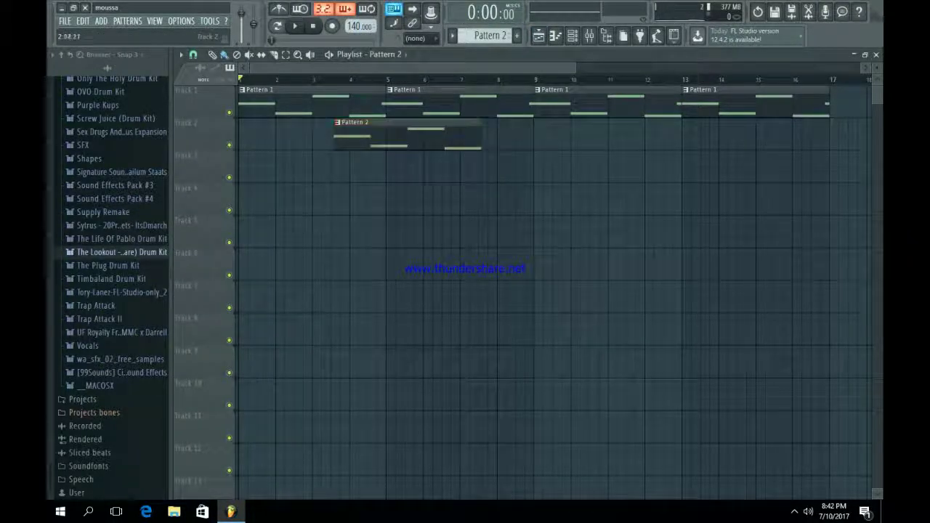
{"action": "left_click_drag", "start_coordinate": [336, 133], "coordinate": [241, 134]}
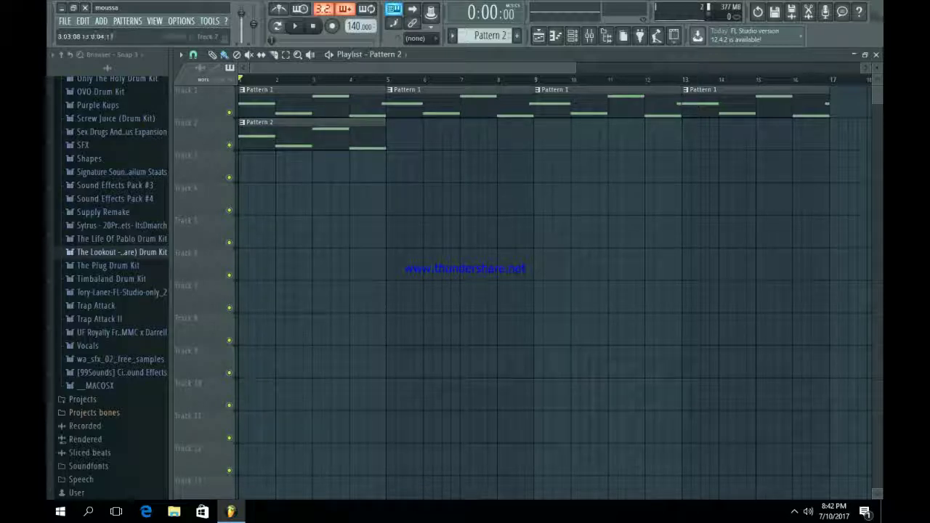
- Duplicate the Pattern 2 clip three times along playlist Track 2 up to bar 17 and play the arrangement
{"action": "left_click_drag", "start_coordinate": [506, 249], "coordinate": [304, 118]}
{"action": "key", "text": "ctrl+b"}
{"action": "key", "text": "ctrl+b"}
{"action": "key", "text": "ctrl+b"}
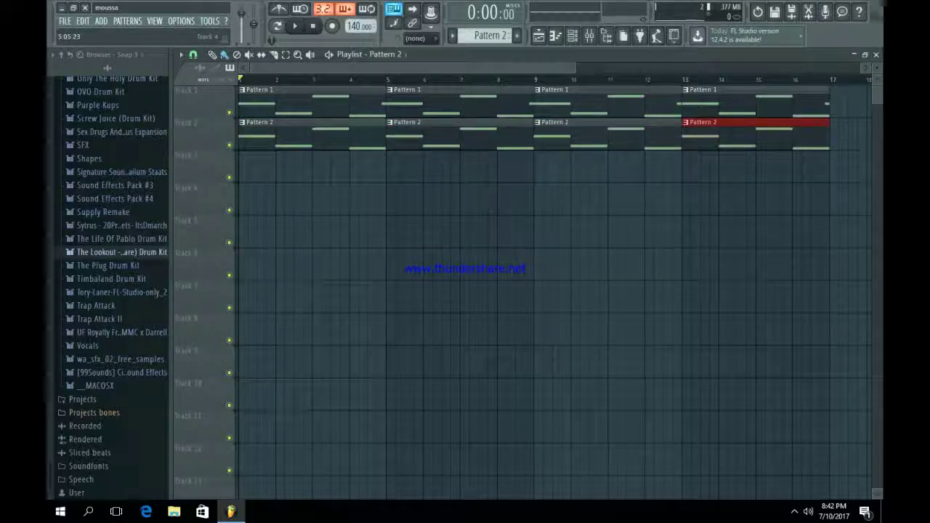
{"action": "key", "text": "space"}
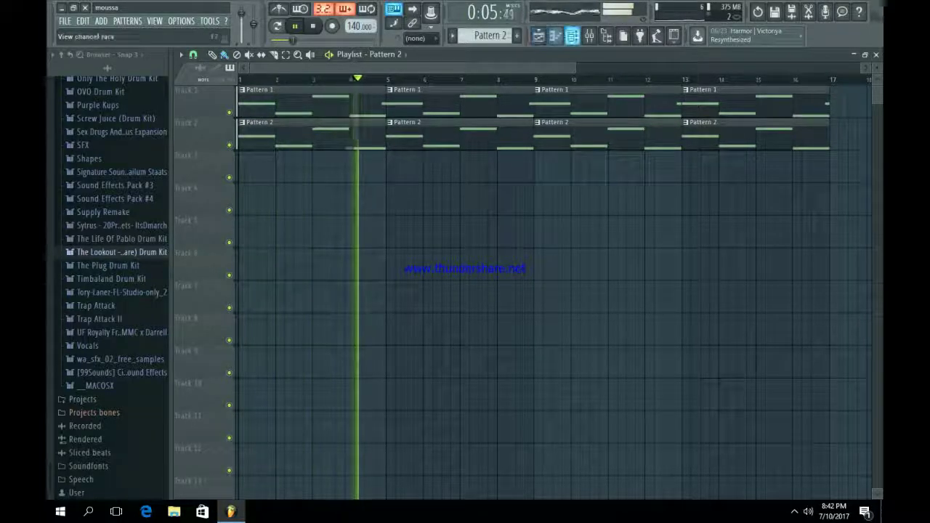
- Add a second reFX Nexus channel to the channel rack in Pattern 3
{"action": "left_click", "coordinate": [572, 35]}
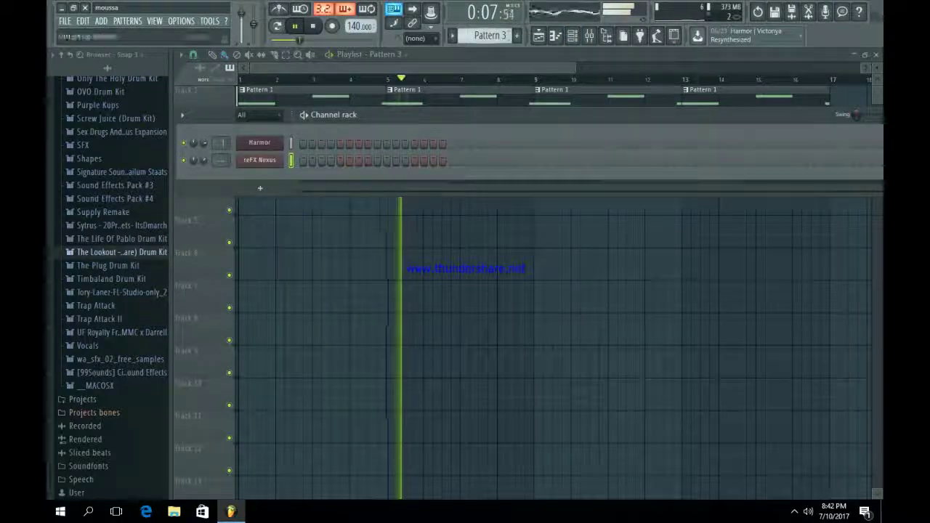
{"action": "left_click", "coordinate": [260, 188]}
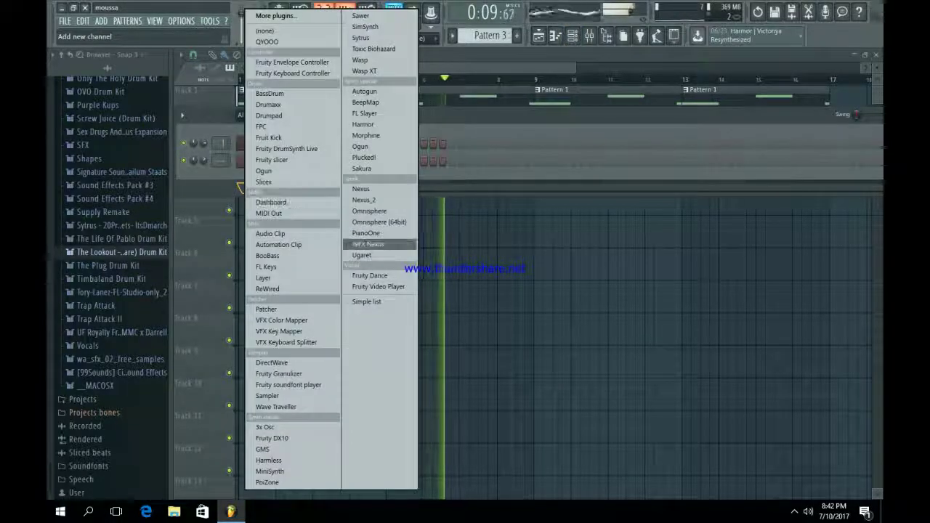
{"action": "left_click", "coordinate": [368, 245]}
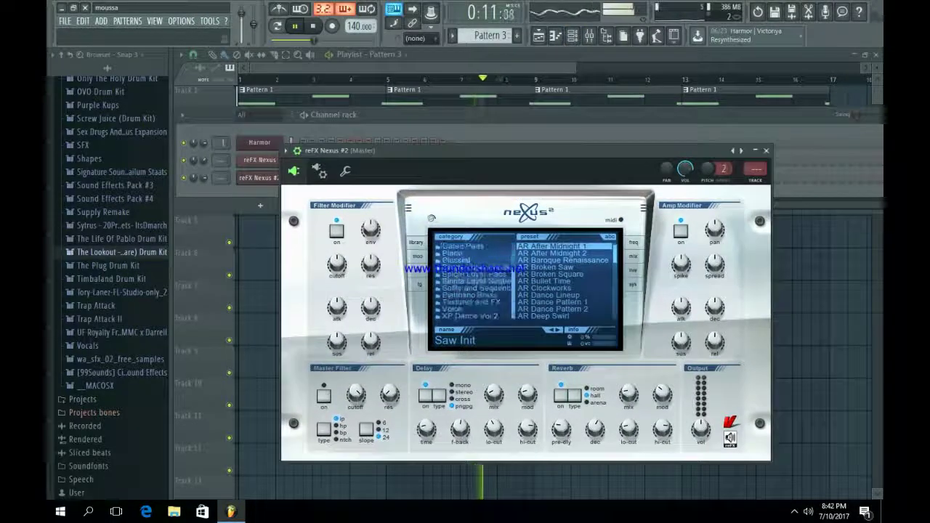
- Open the Plucked category in Nexus and audition PL Bit Stylez, PL BellStrings, PL Beauty Combi and PL Amberpikes over the playing beat
{"action": "left_click", "coordinate": [456, 260]}
{"action": "left_click", "coordinate": [541, 274]}
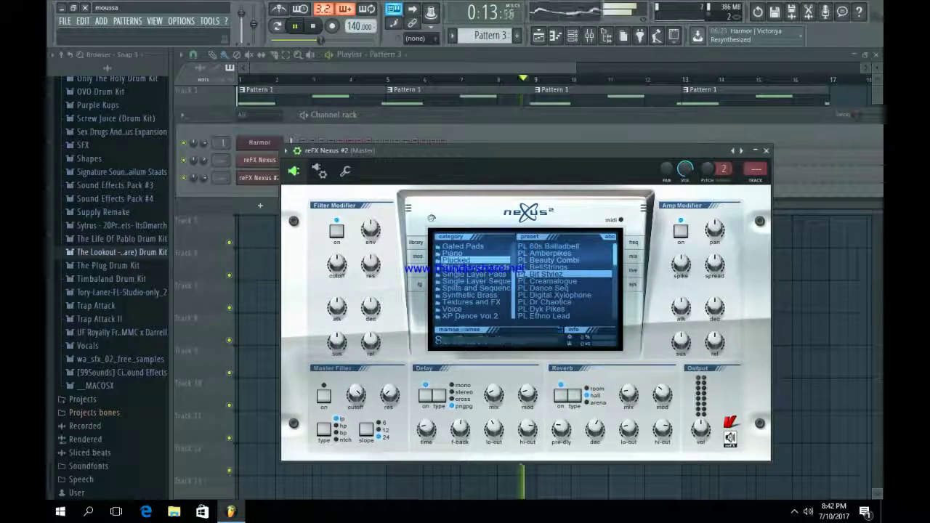
{"action": "key", "text": "j"}
{"action": "left_click", "coordinate": [547, 267]}
{"action": "key", "text": "m"}
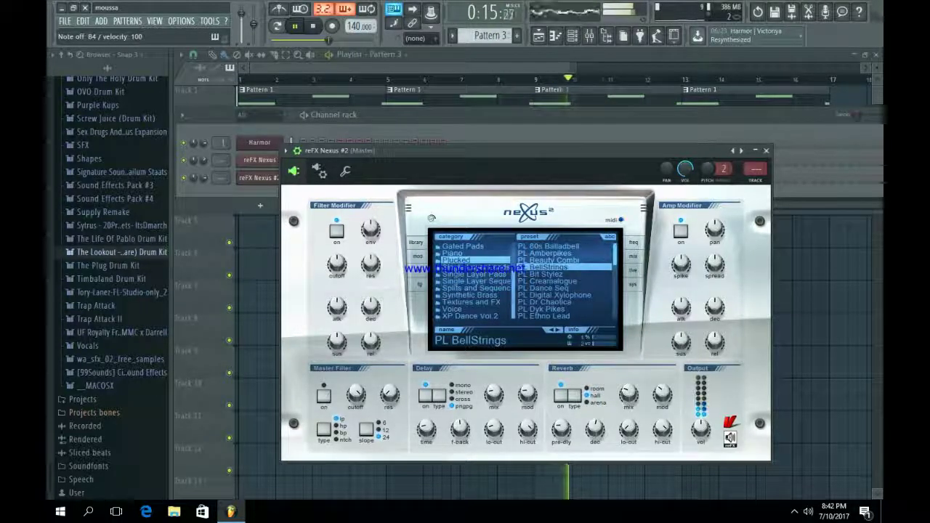
{"action": "left_click", "coordinate": [548, 261]}
{"action": "key", "text": "n"}
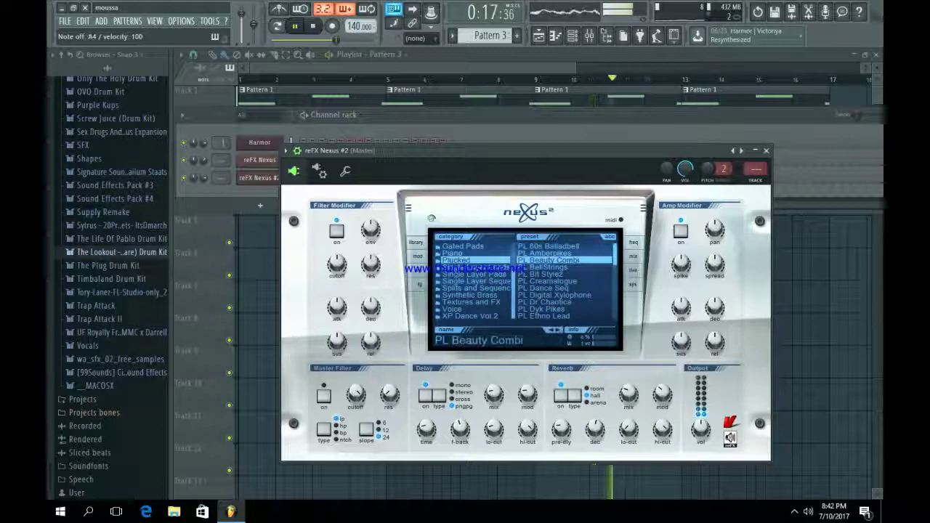
{"action": "left_click", "coordinate": [545, 254]}
{"action": "key", "text": "n"}
- Audition the plucked presets PL Dr Chaotica, PL Dyk Pikes, PL Pizza Cut and PL Pizzicato Bells against the beat
{"action": "left_click", "coordinate": [546, 302]}
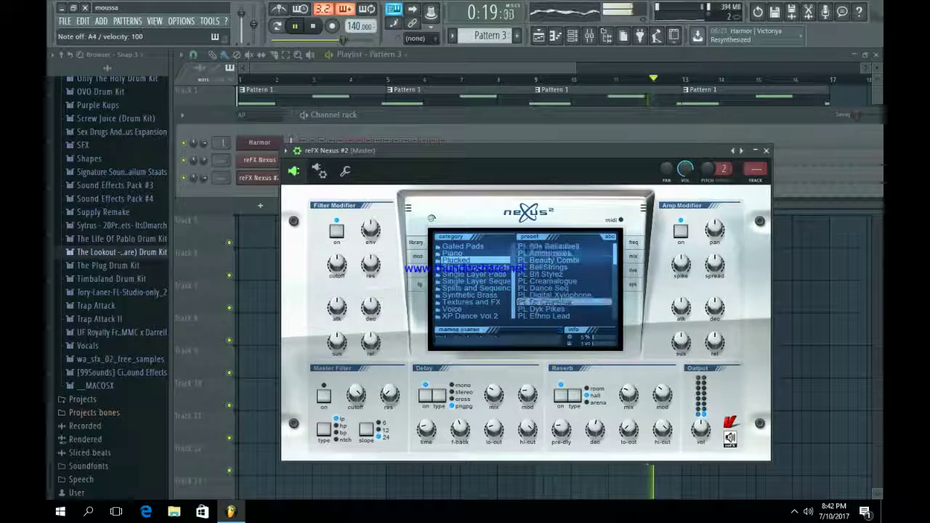
{"action": "key", "text": "n"}
{"action": "left_click", "coordinate": [545, 310]}
{"action": "key", "text": "n"}
{"action": "scroll", "coordinate": [546, 308], "scroll_direction": "down", "scroll_amount": 3}
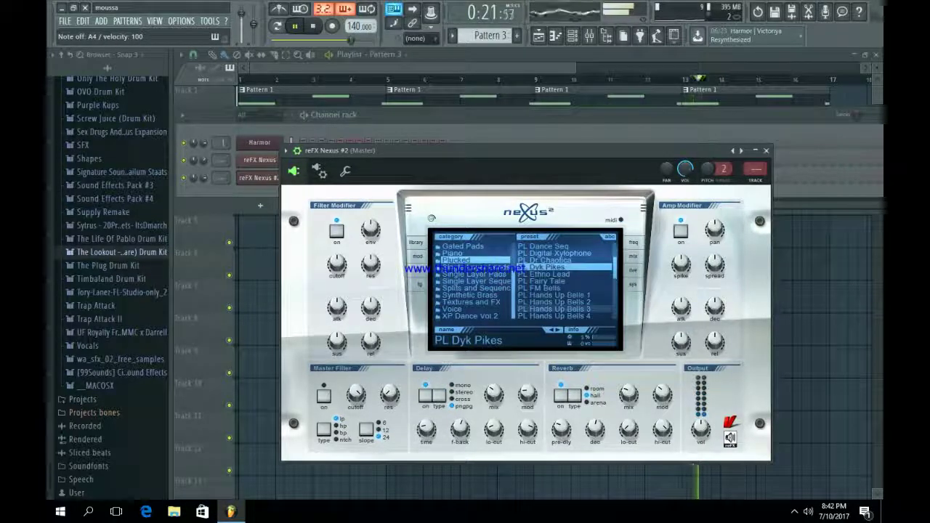
{"action": "scroll", "coordinate": [559, 283], "scroll_direction": "down", "scroll_amount": 10}
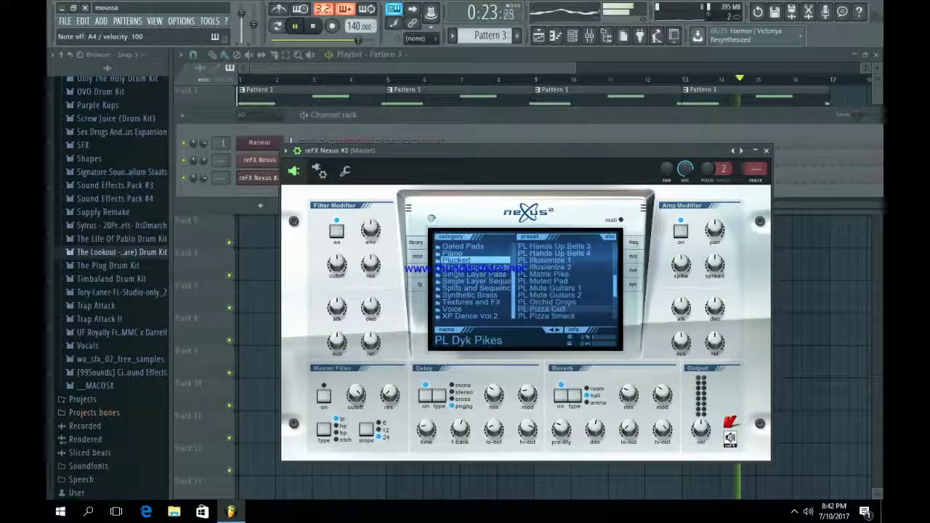
{"action": "left_click", "coordinate": [546, 260]}
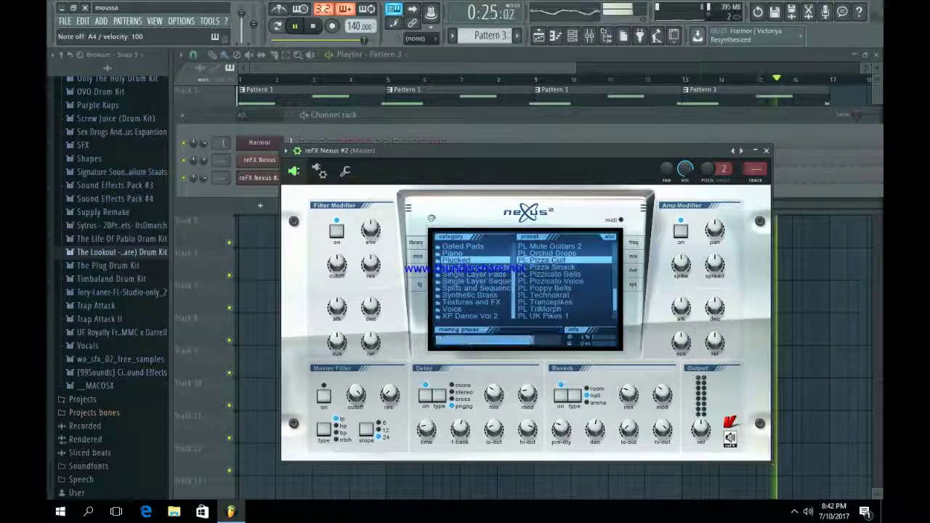
{"action": "key", "text": "n"}
{"action": "left_click", "coordinate": [551, 274]}
{"action": "key", "text": "n"}
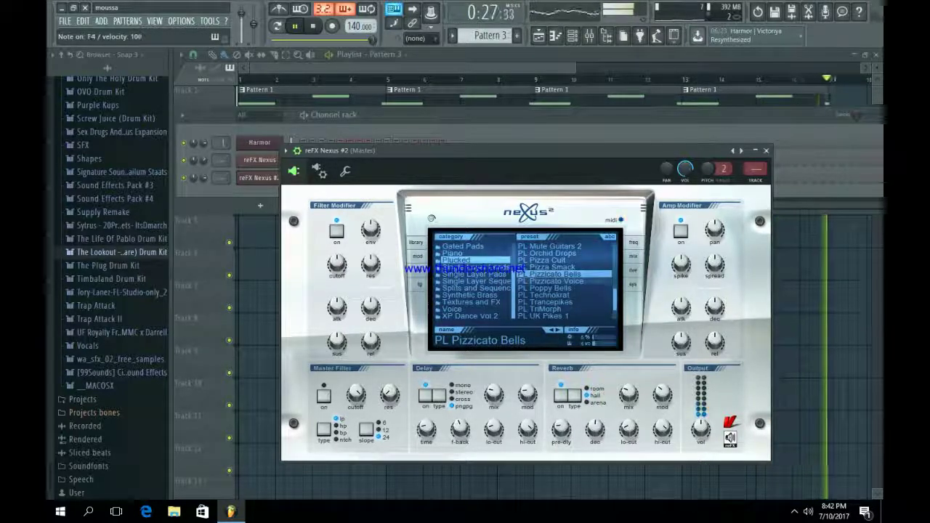
{"action": "key", "text": "y"}
- Compare PL VZ Bells 1 and 2, load PL VZ Bells 2, close the Nexus window and stop playback
{"action": "scroll", "coordinate": [564, 291], "scroll_direction": "down", "scroll_amount": 4}
{"action": "left_click", "coordinate": [556, 309]}
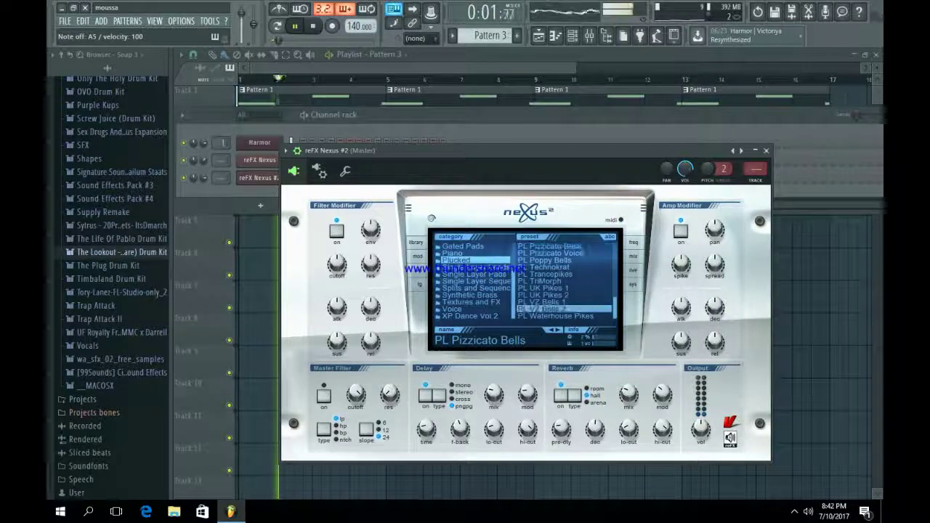
{"action": "key", "text": "n"}
{"action": "key", "text": "n"}
{"action": "left_click", "coordinate": [556, 302]}
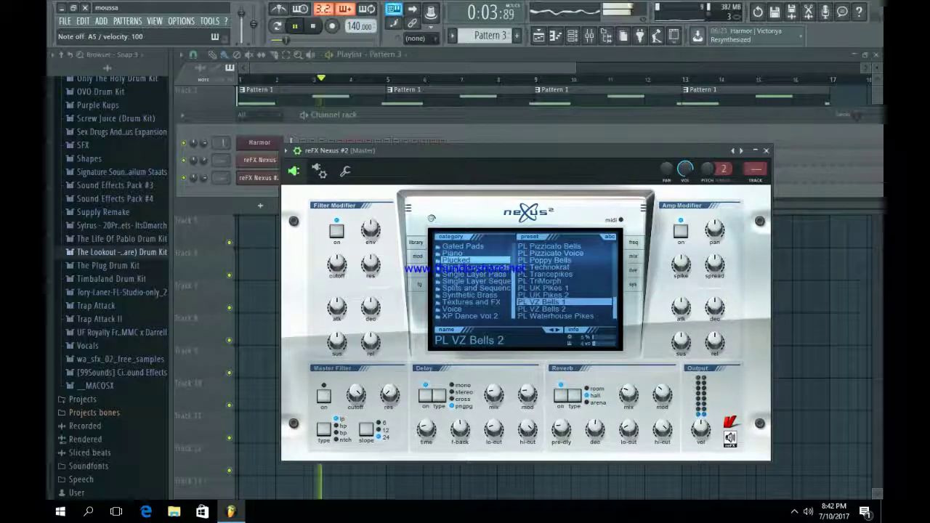
{"action": "left_click", "coordinate": [556, 309]}
{"action": "key", "text": "n"}
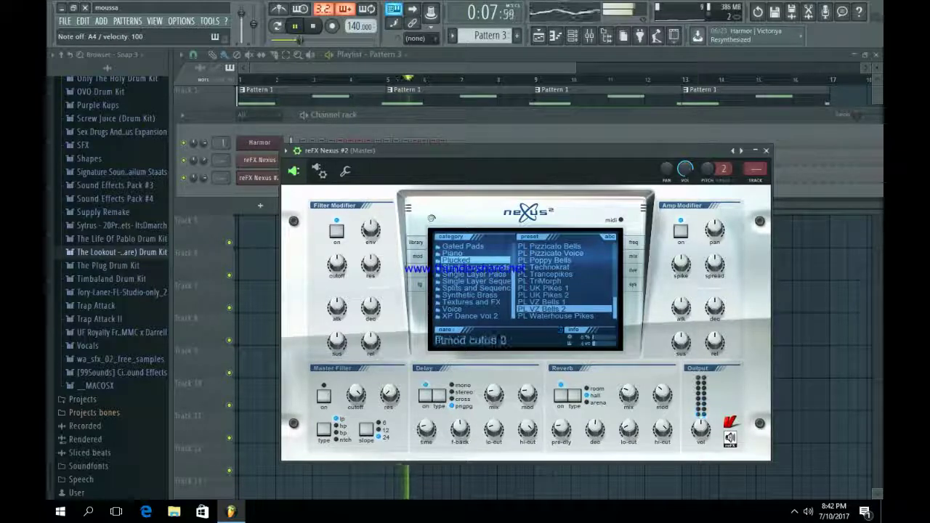
{"action": "left_click", "coordinate": [767, 151]}
{"action": "key", "text": "space"}
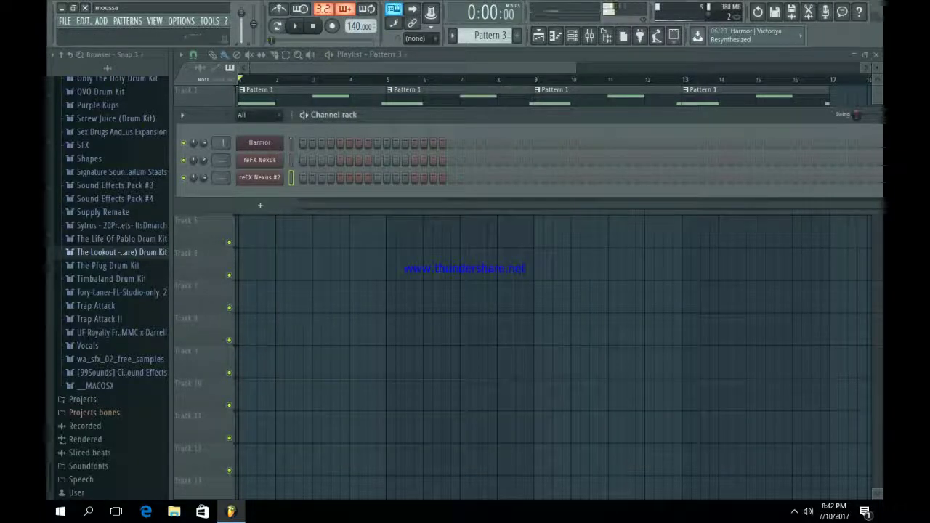
- Place a two-step A4 note at the start of bar 1 in the reFX Nexus #2 piano roll and turn off its slide
{"action": "right_click", "coordinate": [258, 178]}
{"action": "left_click", "coordinate": [313, 178]}
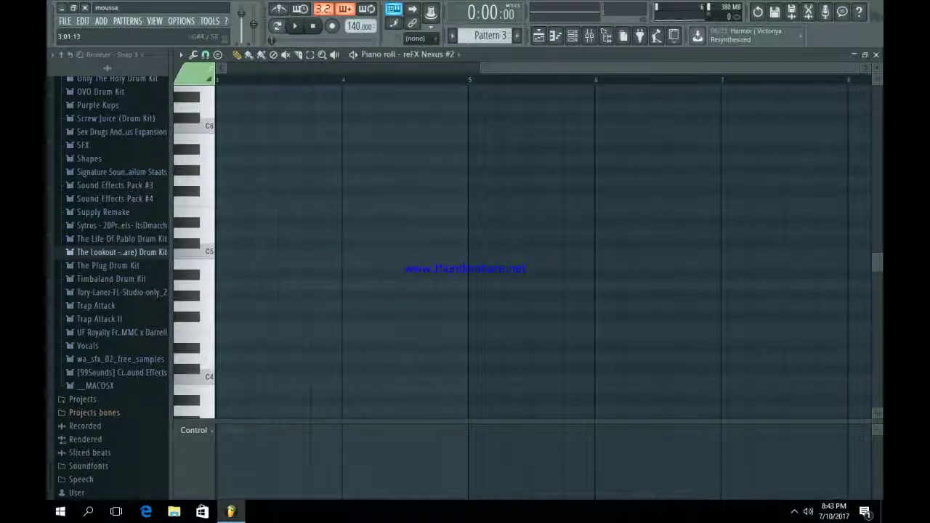
{"action": "left_click_drag", "start_coordinate": [220, 284], "coordinate": [209, 285]}
{"action": "left_click_drag", "start_coordinate": [434, 68], "coordinate": [251, 68]}
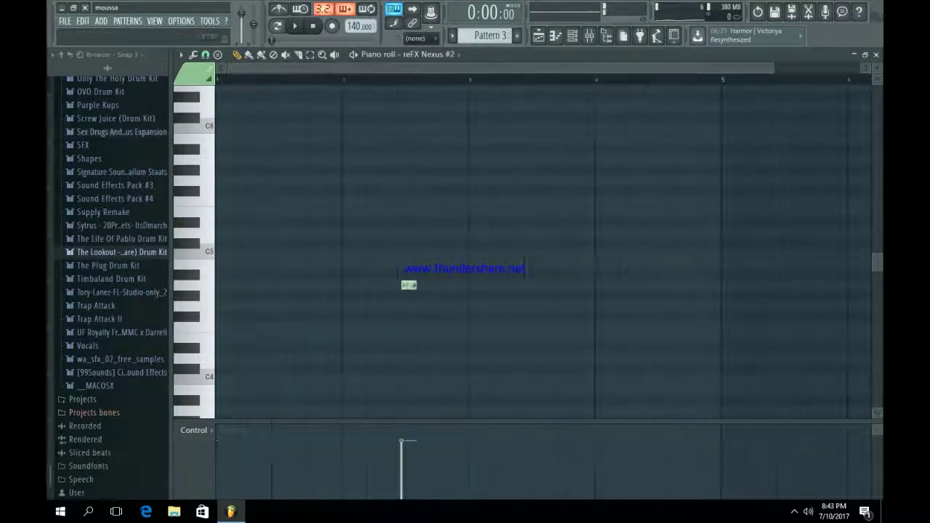
{"action": "left_click_drag", "start_coordinate": [221, 293], "coordinate": [221, 285]}
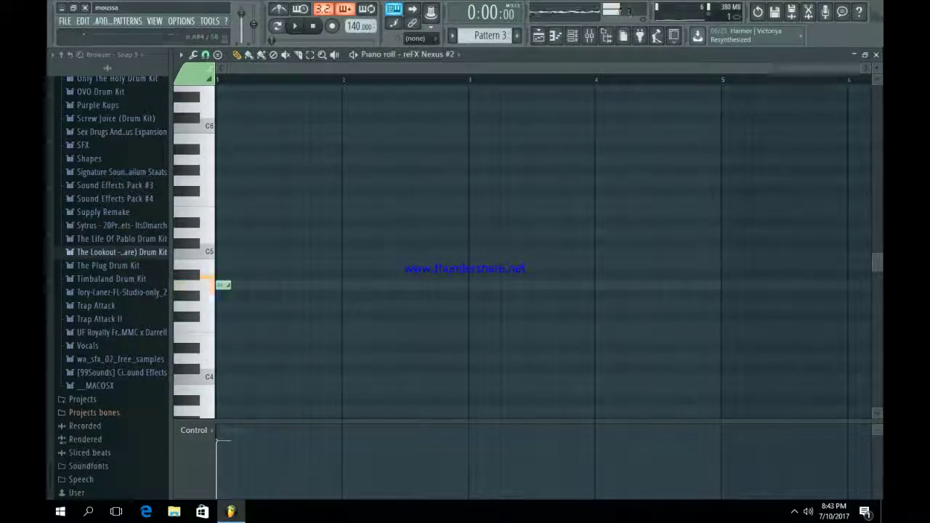
{"action": "double_click", "coordinate": [222, 285]}
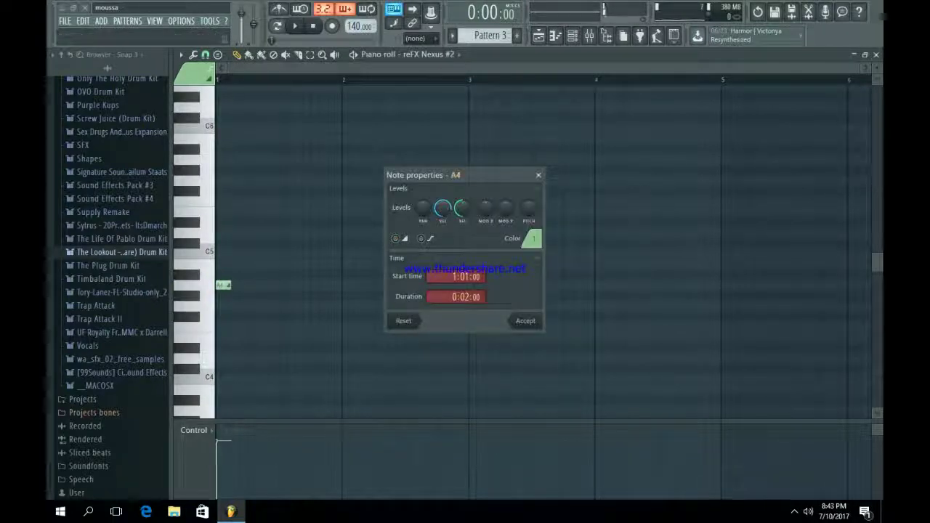
{"action": "left_click", "coordinate": [525, 320]}
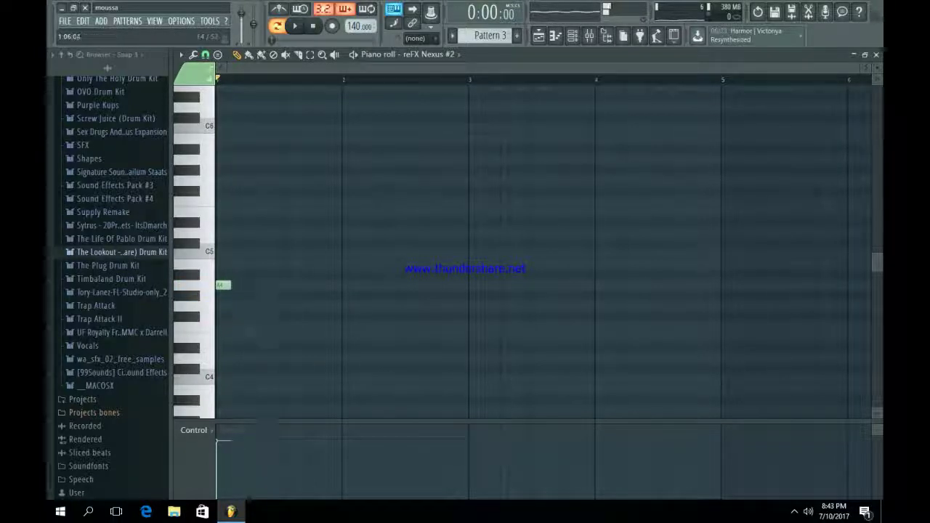
- Place two-step F4 and E4 notes directly after the opening A4 and remove the D4 note, checking by playback
{"action": "key", "text": "space"}
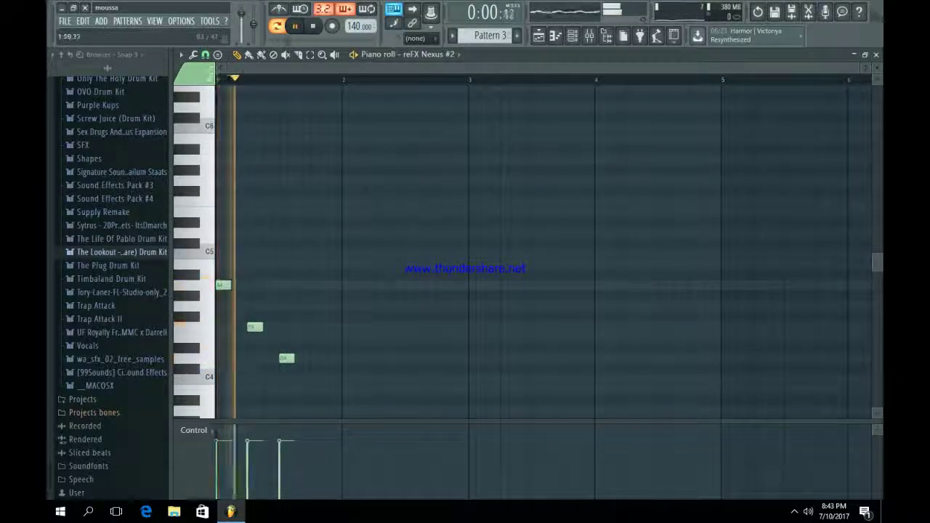
{"action": "key", "text": "space"}
{"action": "left_click_drag", "start_coordinate": [255, 327], "coordinate": [239, 306]}
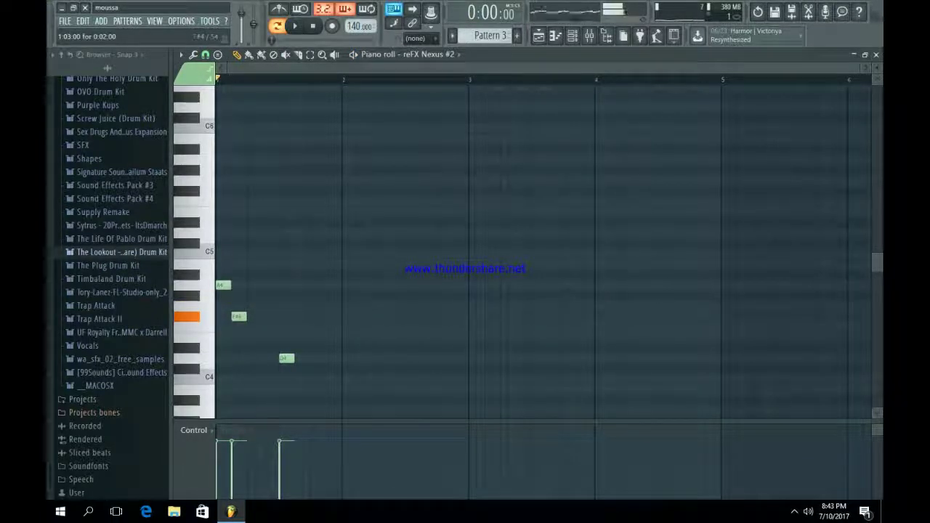
{"action": "left_click_drag", "start_coordinate": [239, 317], "coordinate": [239, 327]}
{"action": "left_click", "coordinate": [255, 338]}
{"action": "key", "text": "space"}
{"action": "key", "text": "space"}
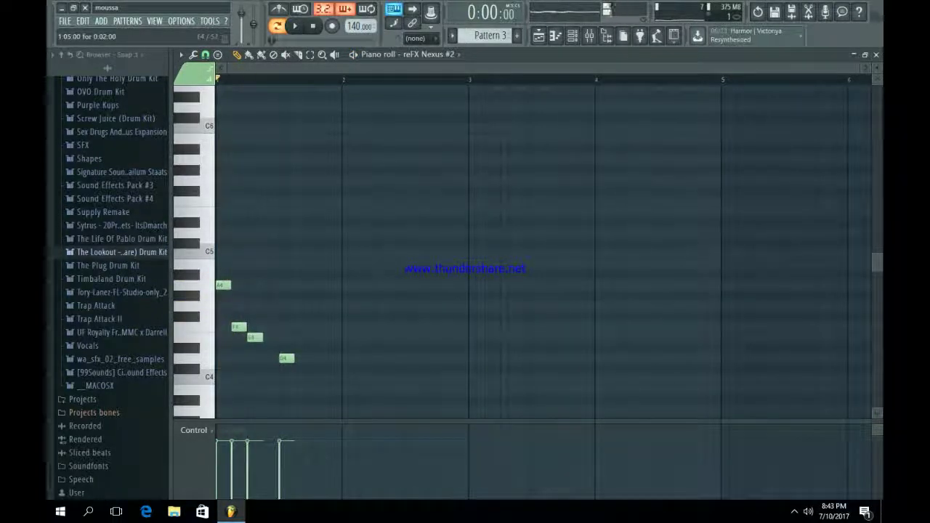
{"action": "key", "text": "space"}
{"action": "right_click", "coordinate": [288, 358]}
{"action": "key", "text": "space"}
{"action": "key", "text": "space"}
- Repeat the A4, F4, E4 figure in the second half of bar 1 and play it back
{"action": "left_click", "coordinate": [318, 285]}
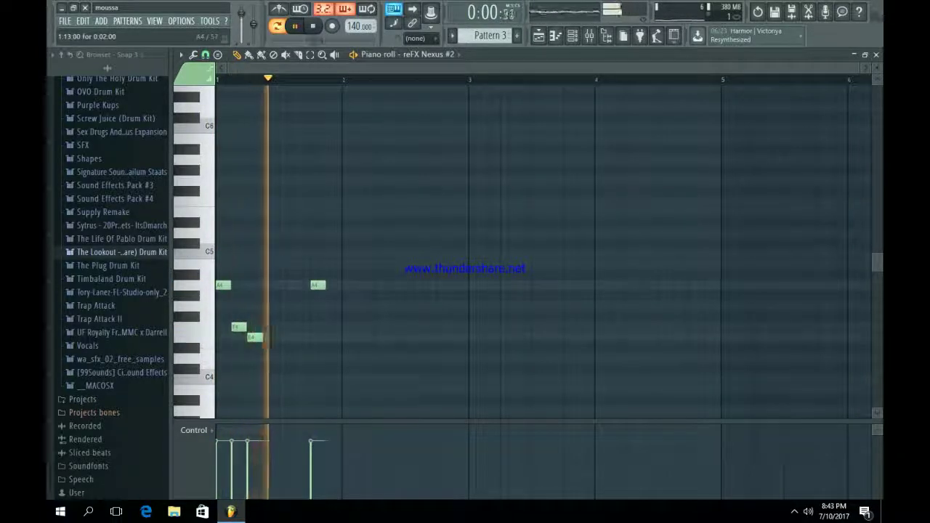
{"action": "key", "text": "space"}
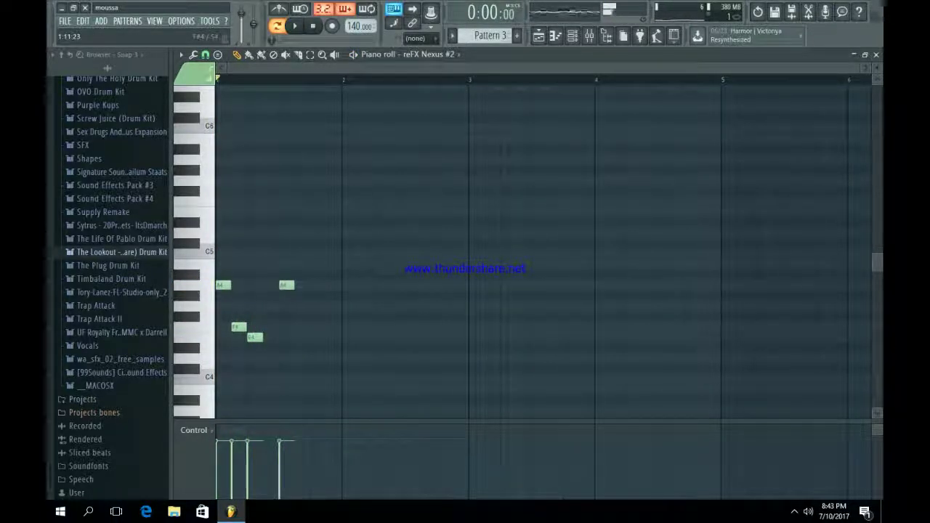
{"action": "left_click", "coordinate": [301, 327]}
{"action": "left_click", "coordinate": [317, 338]}
{"action": "key", "text": "space"}
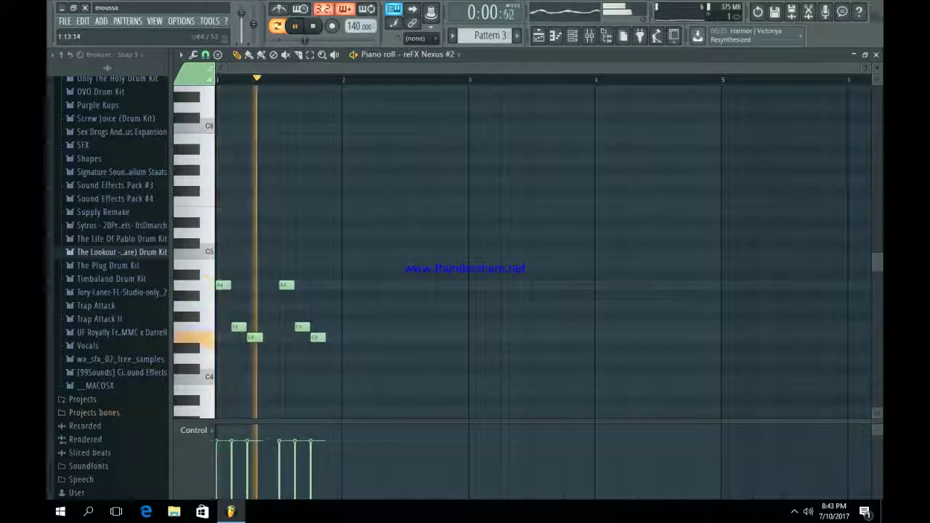
{"action": "key", "text": "space"}
- Fill bar 2 with a B4, F4, E4 figure in each half of the bar and listen to the result
{"action": "left_click_drag", "start_coordinate": [344, 285], "coordinate": [349, 265]}
{"action": "key", "text": "space"}
{"action": "key", "text": "space"}
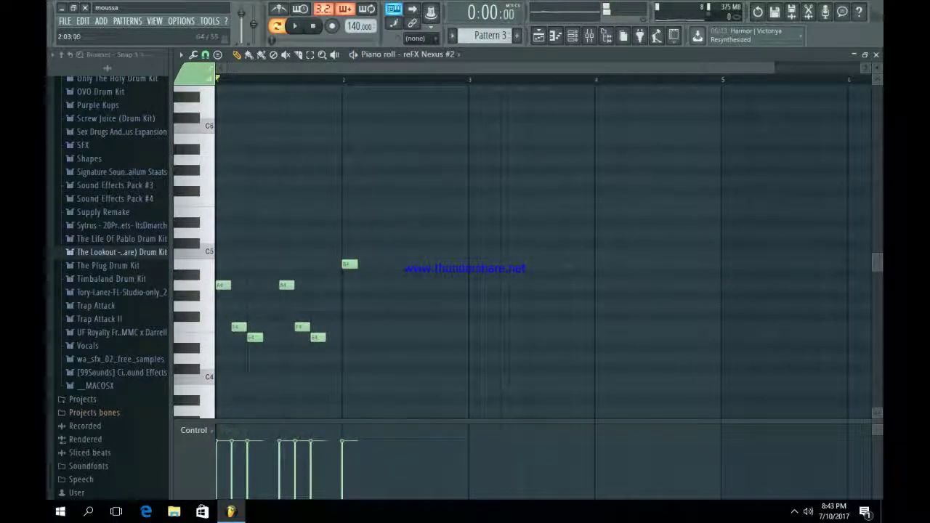
{"action": "left_click", "coordinate": [363, 328]}
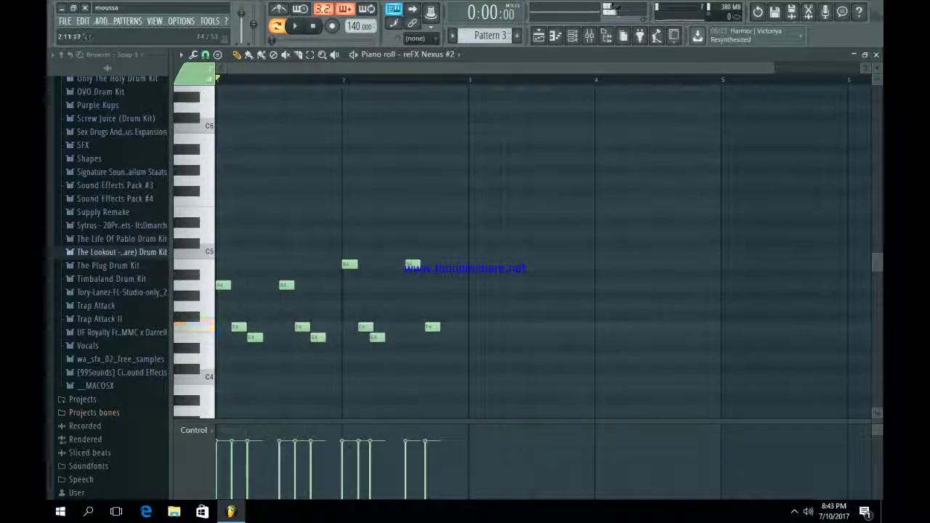
{"action": "key", "text": "space"}
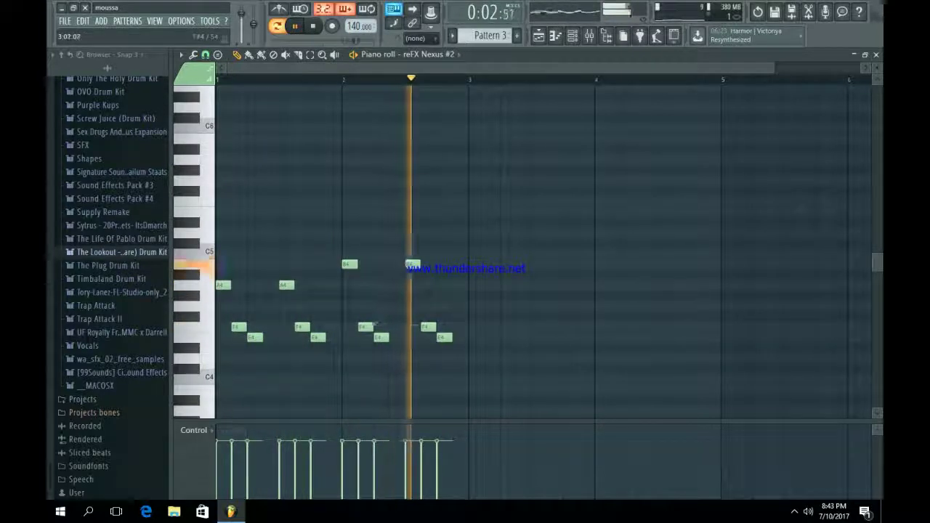
- Fill bar 3 with two B4, A4, F4 figures and bar 4 with two B4, A4, E4 figures
{"action": "left_click", "coordinate": [476, 305]}
{"action": "key", "text": "space"}
{"action": "left_click_drag", "start_coordinate": [474, 304], "coordinate": [472, 263]}
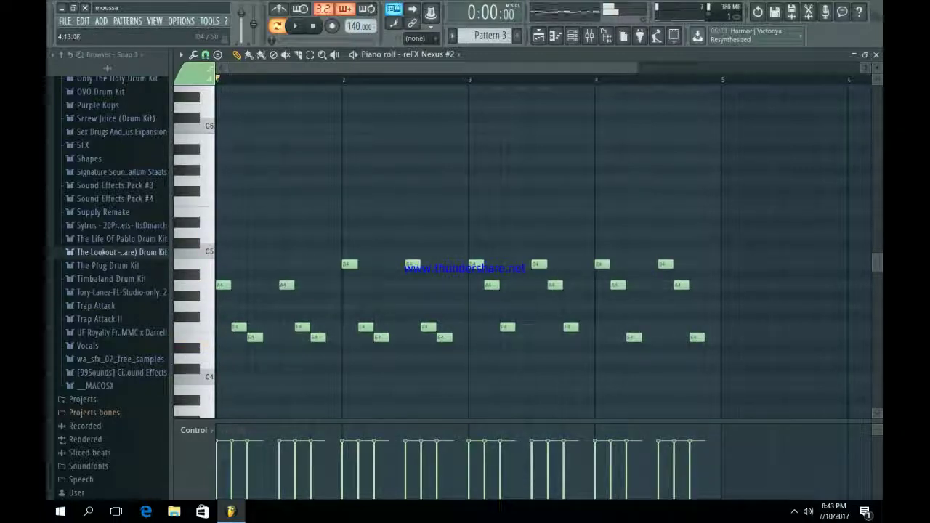
- Place a Pattern 3 clip at bar 1 of playlist Track 3 and duplicate it three times
{"action": "key", "text": "F5"}
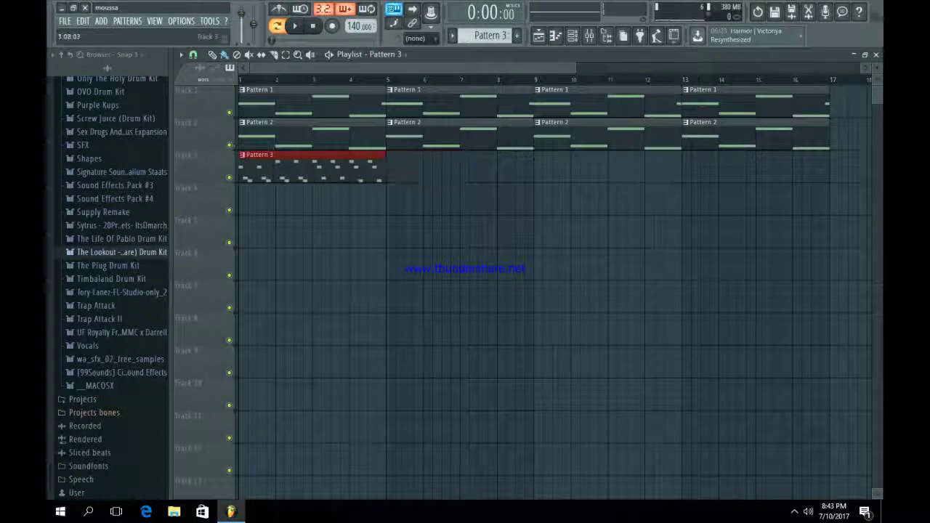
{"action": "left_click_drag", "start_coordinate": [263, 200], "coordinate": [263, 168]}
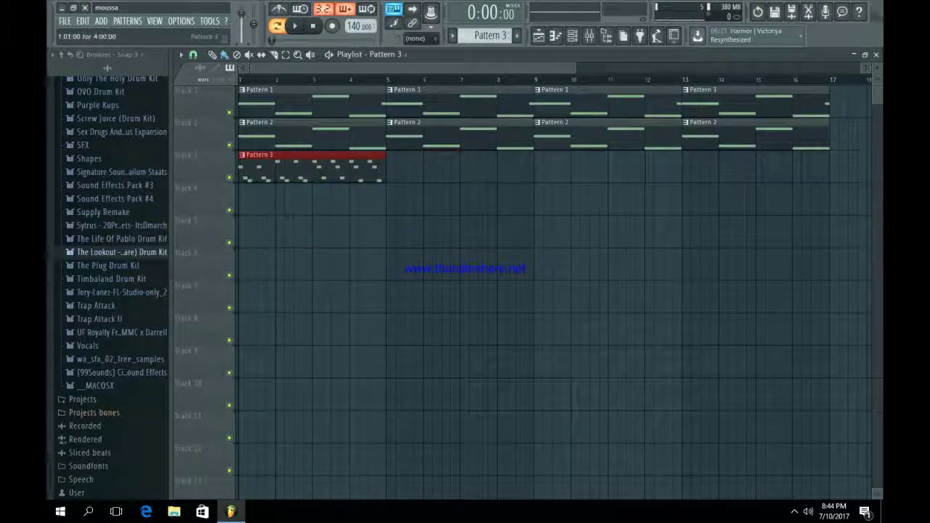
{"action": "key", "text": "ctrl+b"}
{"action": "key", "text": "ctrl+b"}
{"action": "key", "text": "ctrl+b"}
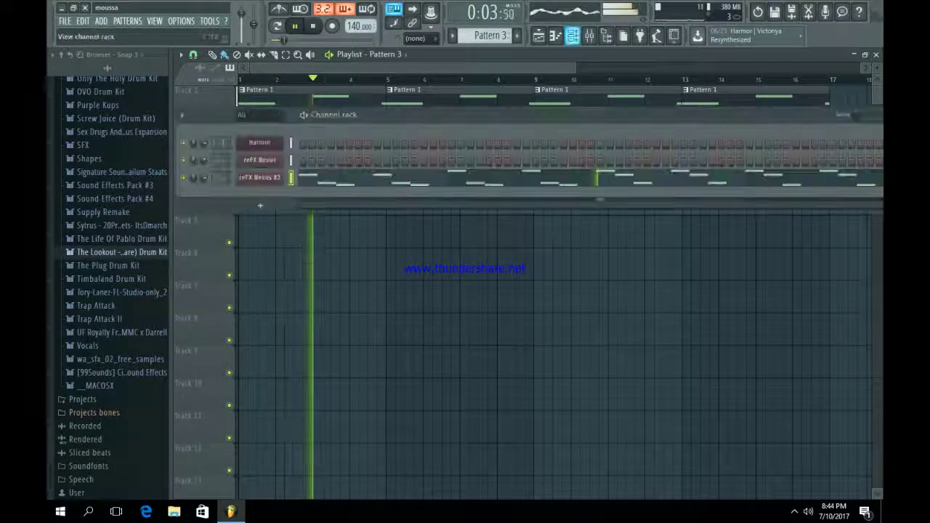
{"action": "key", "text": "F6"}
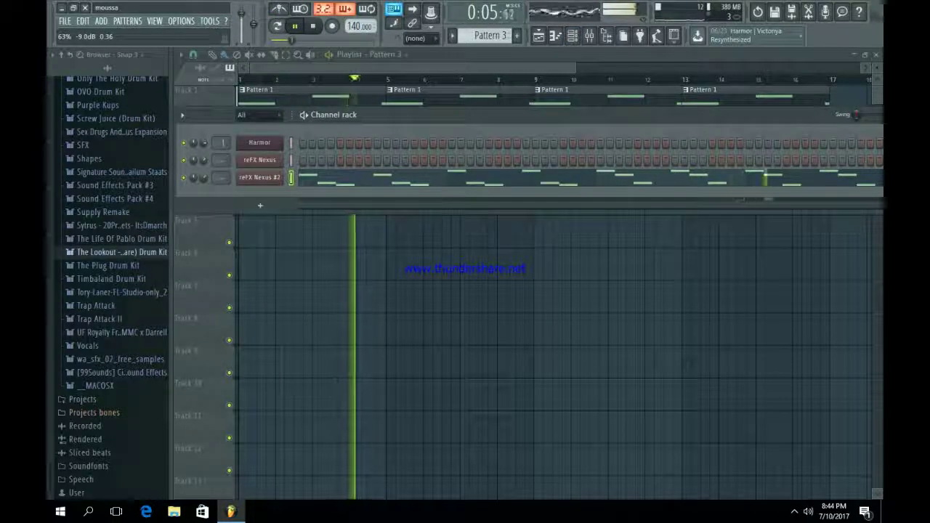
{"action": "key", "text": "F6"}
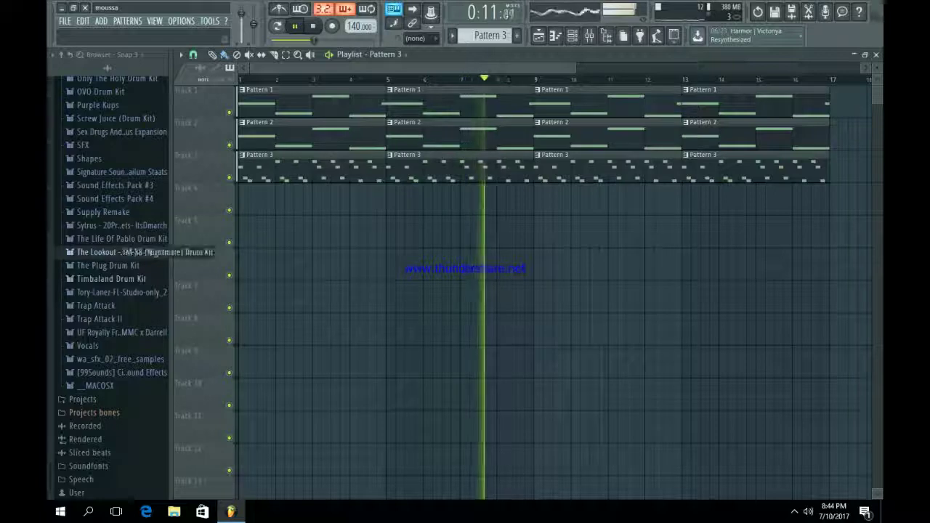
- Preview several claps from The Lookout drum kit and load TM-88 Claps [Southside X TM-88] into a new channel
{"action": "left_click", "coordinate": [119, 252]}
{"action": "left_click", "coordinate": [113, 319]}
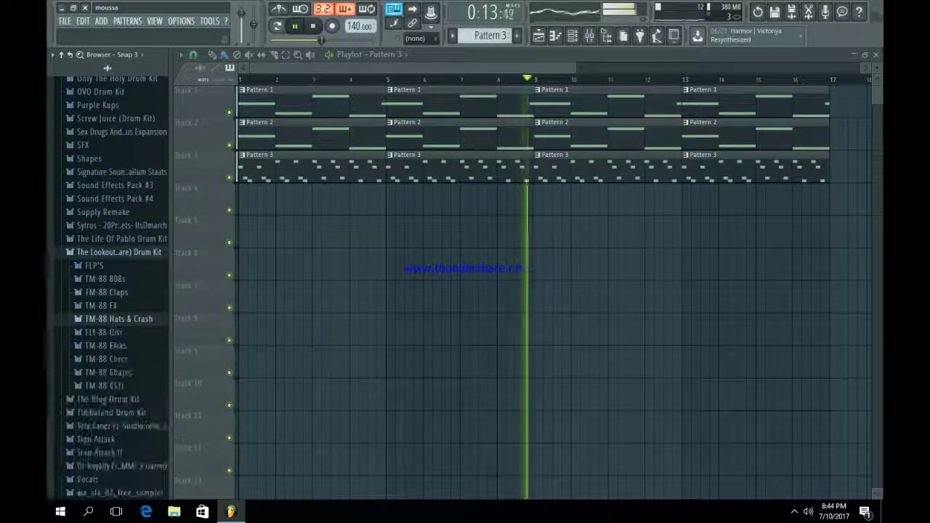
{"action": "left_click", "coordinate": [107, 292]}
{"action": "left_click", "coordinate": [118, 317]}
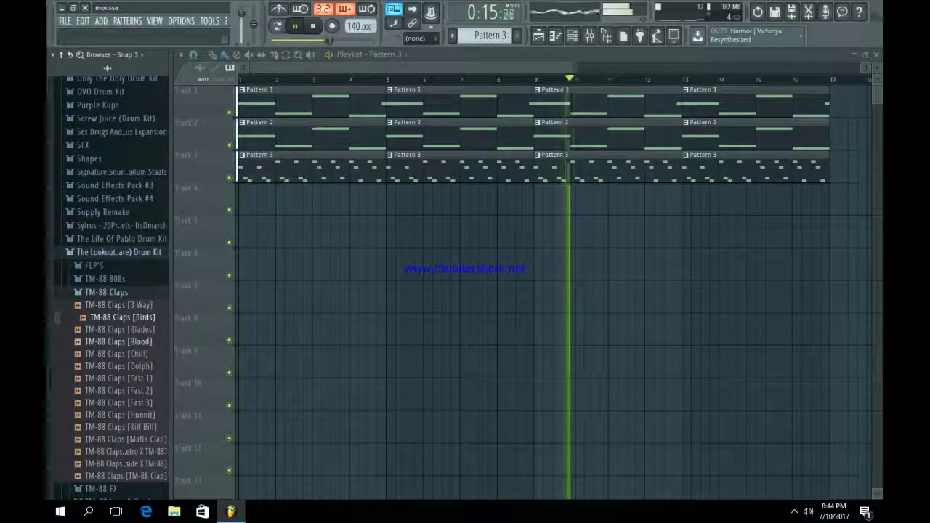
{"action": "left_click", "coordinate": [126, 439]}
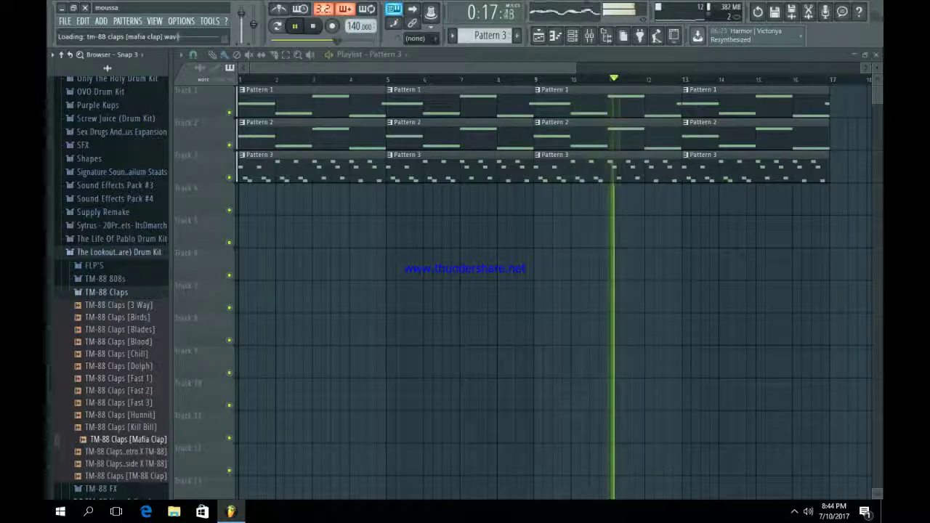
{"action": "left_click", "coordinate": [127, 464]}
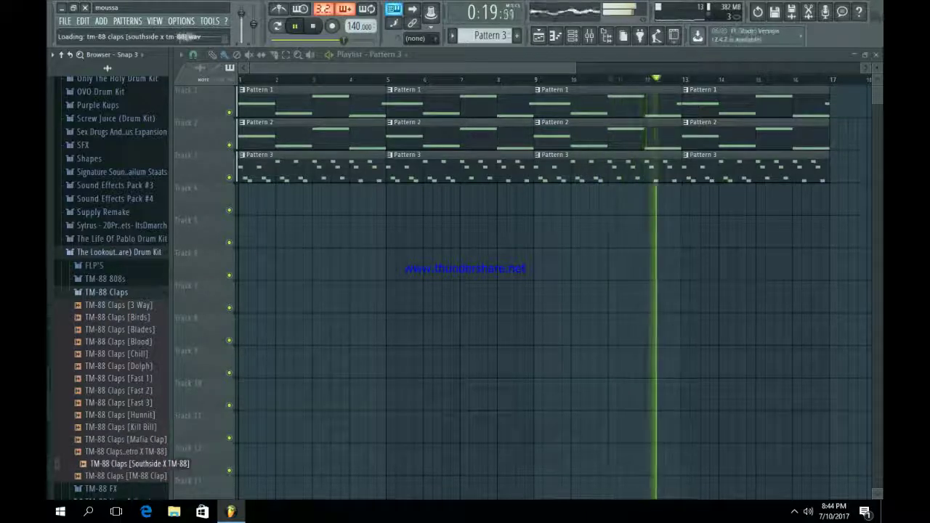
{"action": "right_click", "coordinate": [162, 464]}
{"action": "left_click", "coordinate": [200, 388]}
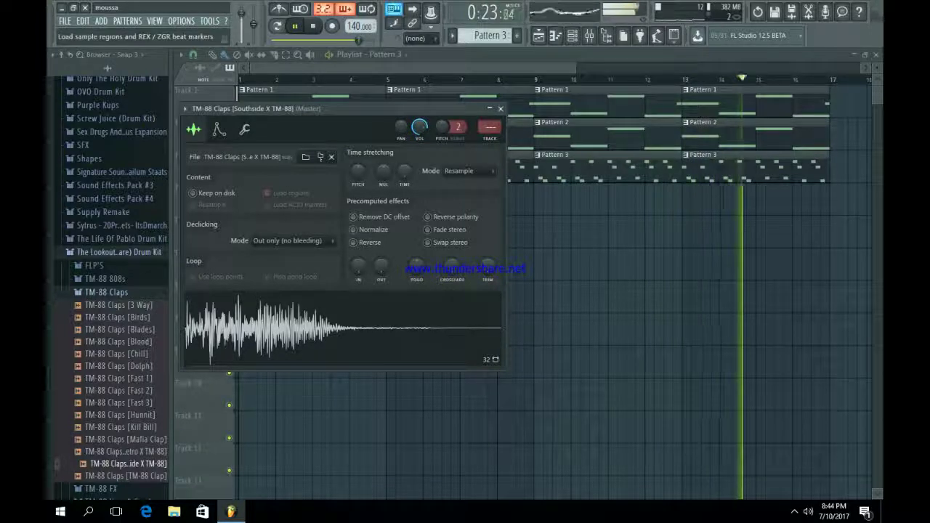
- Change the clap sample's time stretching mode and close its channel settings
{"action": "left_click", "coordinate": [469, 170]}
{"action": "left_click", "coordinate": [459, 192]}
{"action": "left_click", "coordinate": [500, 108]}
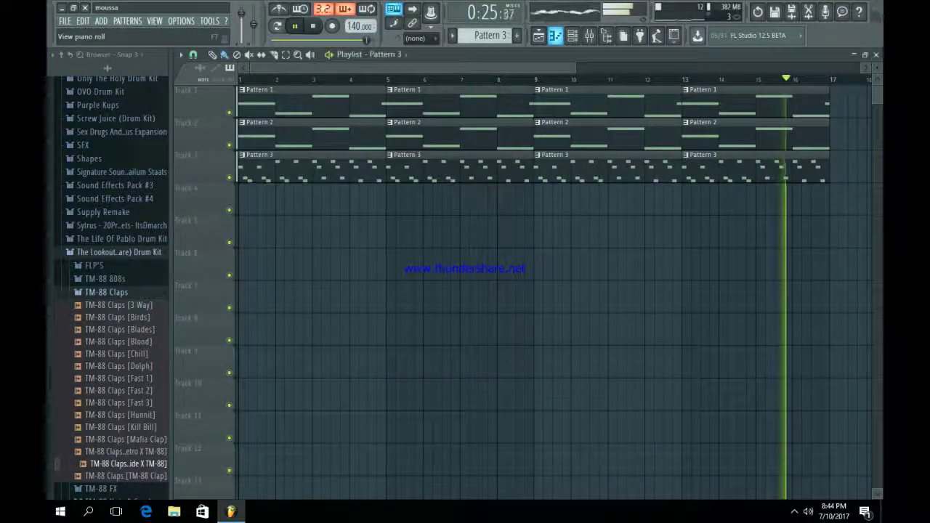
- Stop playback and program Pattern 4 with a clap on step 9 of each of its four bars
{"action": "left_click", "coordinate": [572, 35]}
{"action": "key", "text": "space"}
{"action": "scroll", "coordinate": [492, 35], "scroll_direction": "up", "scroll_amount": 1}
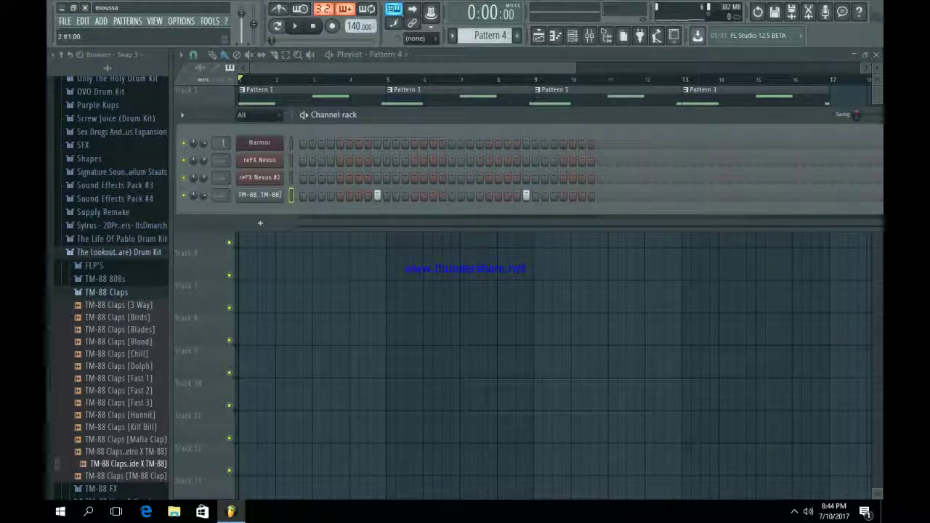
{"action": "left_click", "coordinate": [824, 195]}
{"action": "key", "text": "F6"}
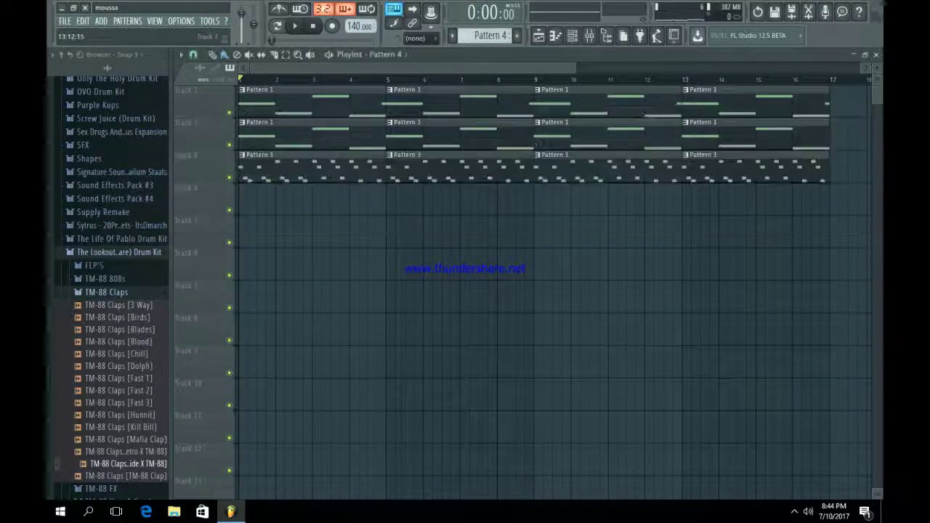
- Place a Pattern 4 clip at bar 1 of playlist Track 4, duplicate it three times and listen to the arrangement
{"action": "left_click", "coordinate": [263, 200]}
{"action": "key", "text": "space"}
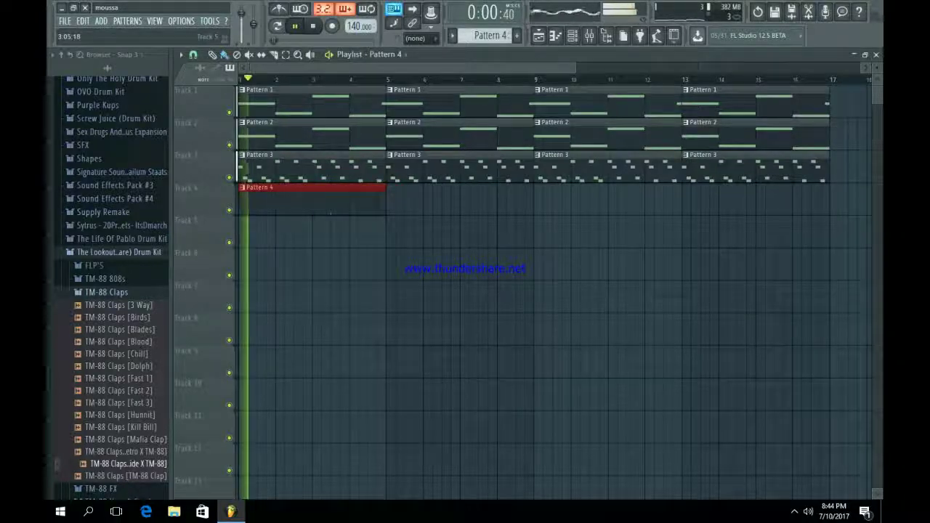
{"action": "key", "text": "ctrl+b"}
{"action": "key", "text": "ctrl+b"}
{"action": "key", "text": "ctrl+b"}
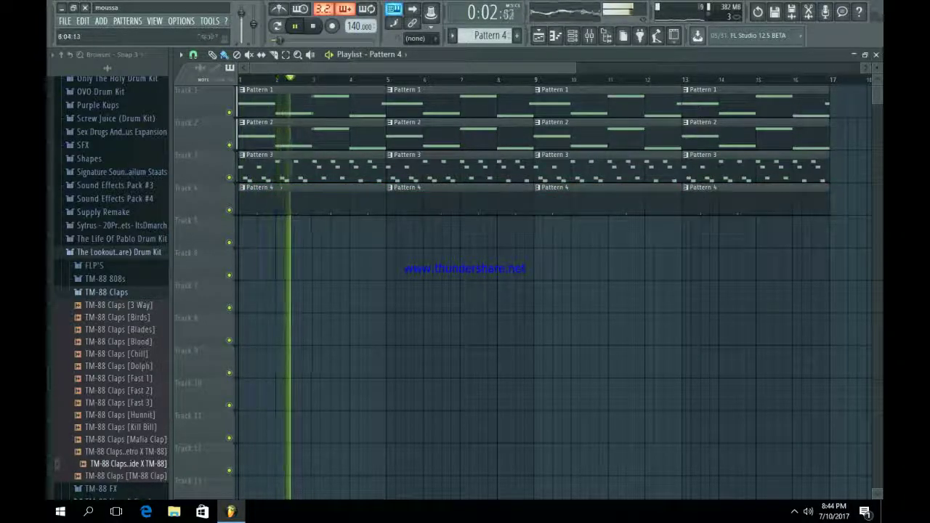
{"action": "left_click_drag", "start_coordinate": [371, 67], "coordinate": [530, 67]}
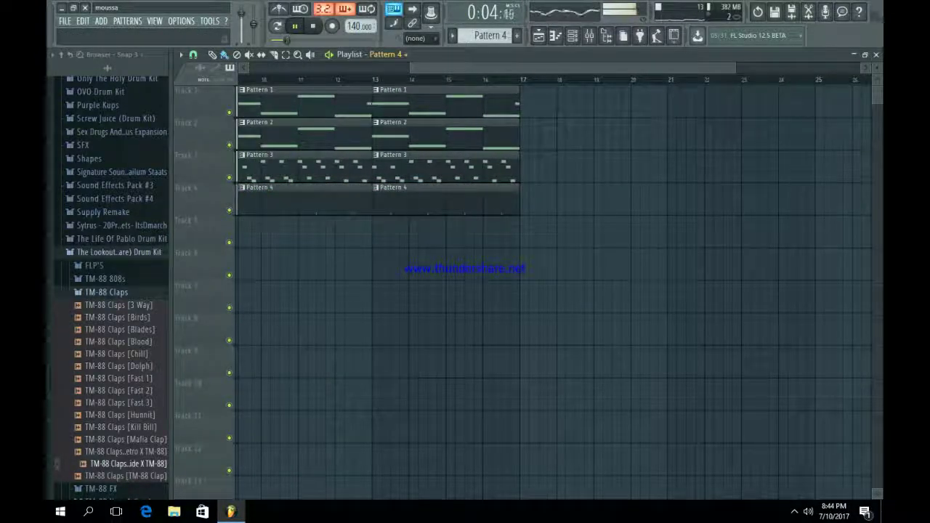
{"action": "left_click_drag", "start_coordinate": [411, 68], "coordinate": [251, 68]}
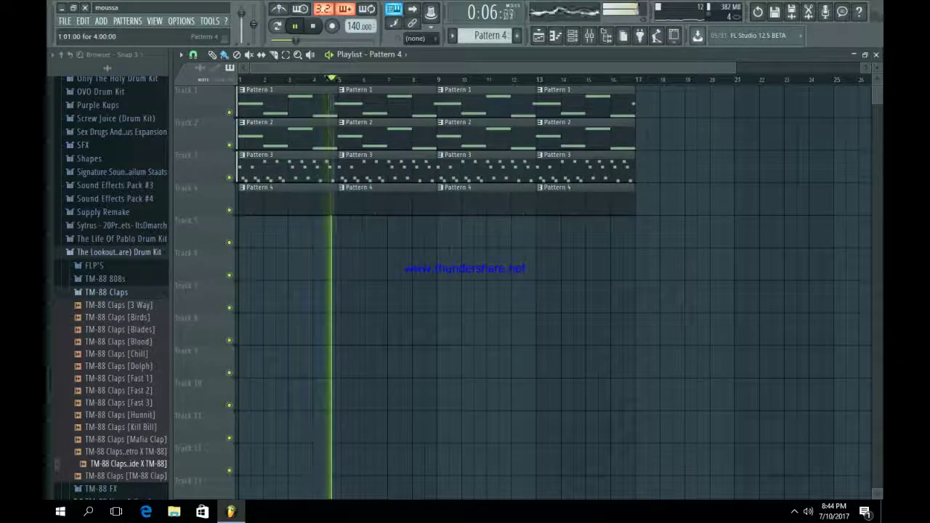
- Delete the Pattern 3 and Pattern 2 clips covering bars 1 to 4, and pick Pattern 2 from its bar 5 clip
{"action": "right_click", "coordinate": [304, 168]}
{"action": "right_click", "coordinate": [300, 136]}
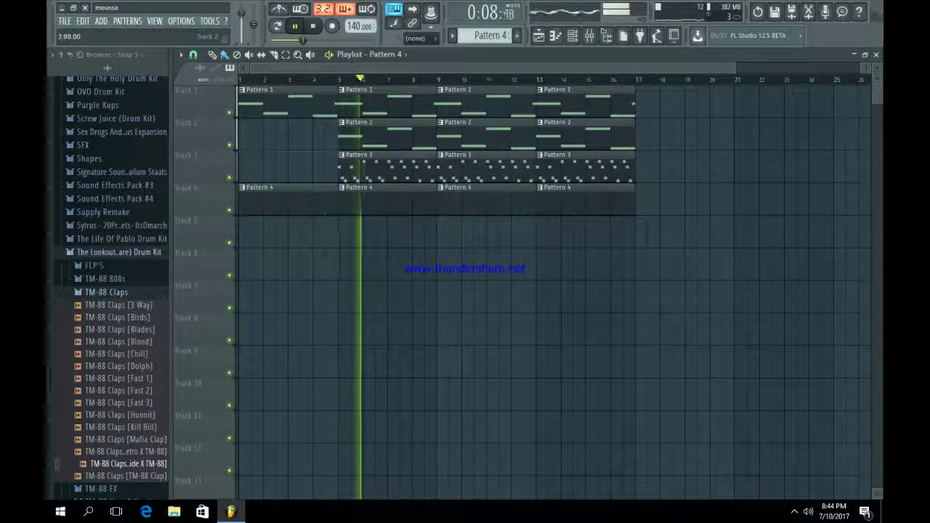
{"action": "left_click", "coordinate": [350, 137]}
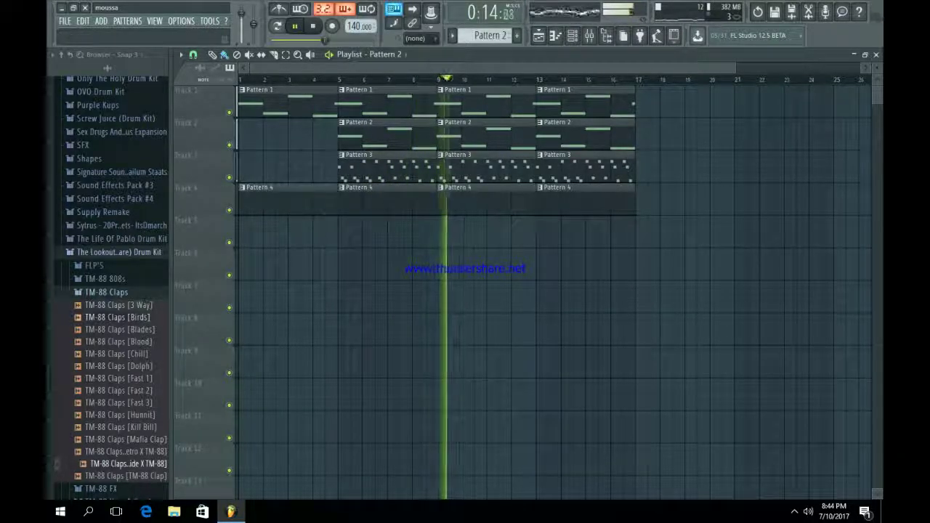
- Stop playback, preview samples in the TM-88 Snares folder and load TM-88 Snare & Clap 3 into a new channel
{"action": "left_click", "coordinate": [106, 292]}
{"action": "key", "text": "space"}
{"action": "left_click", "coordinate": [108, 373]}
{"action": "left_click", "coordinate": [120, 383]}
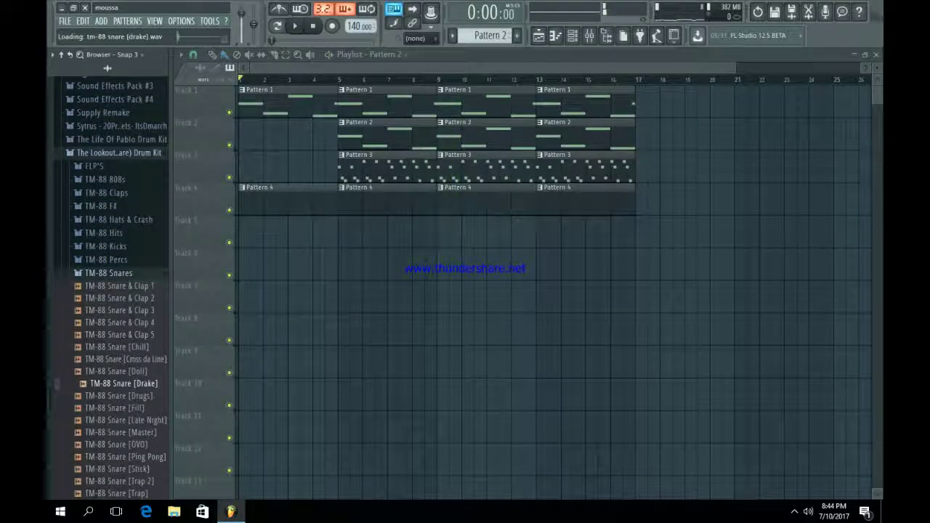
{"action": "scroll", "coordinate": [109, 291], "scroll_direction": "down", "scroll_amount": 4}
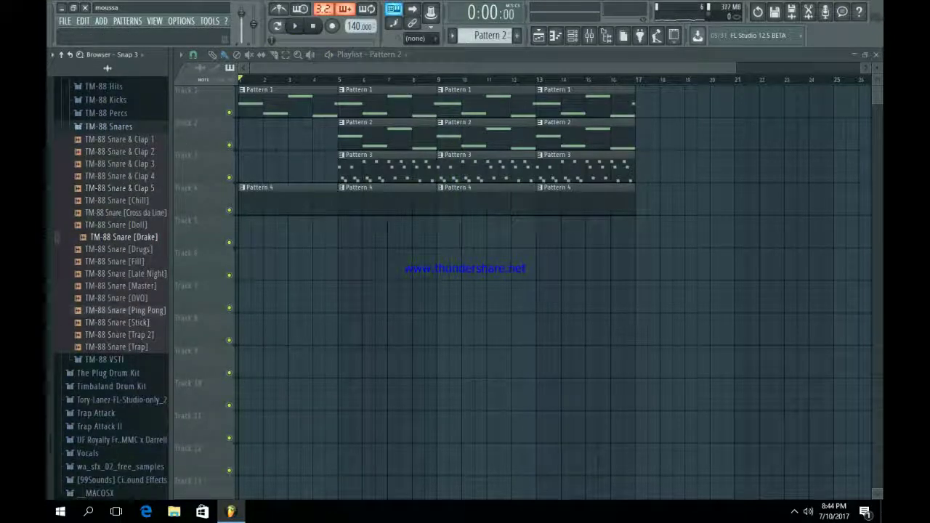
{"action": "left_click", "coordinate": [120, 188]}
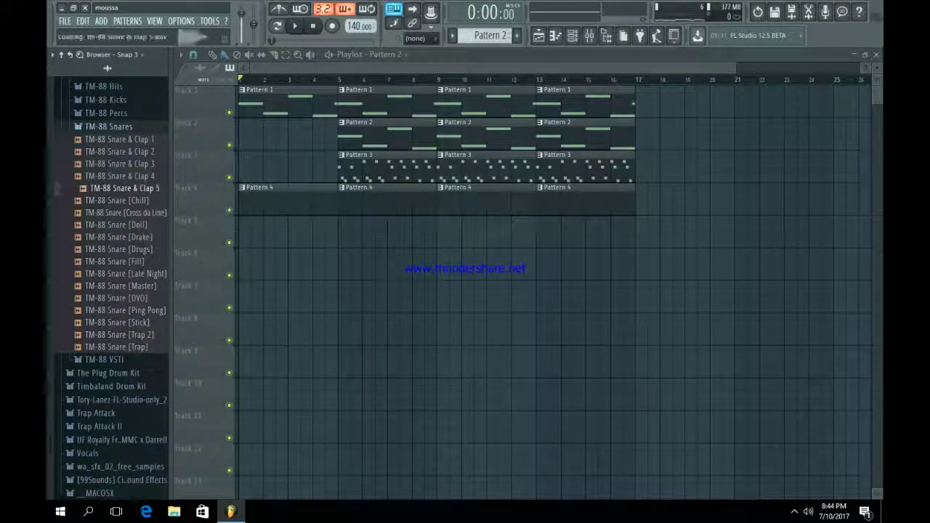
{"action": "key", "text": "Up"}
{"action": "right_click", "coordinate": [152, 160]}
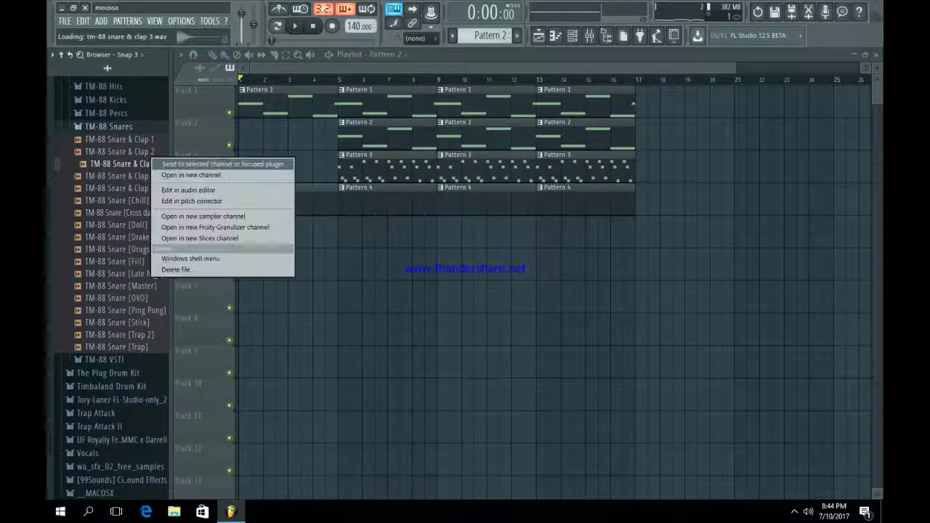
{"action": "left_click", "coordinate": [196, 177]}
{"action": "key", "text": "space"}
{"action": "key", "text": "space"}
{"action": "left_click", "coordinate": [516, 123]}
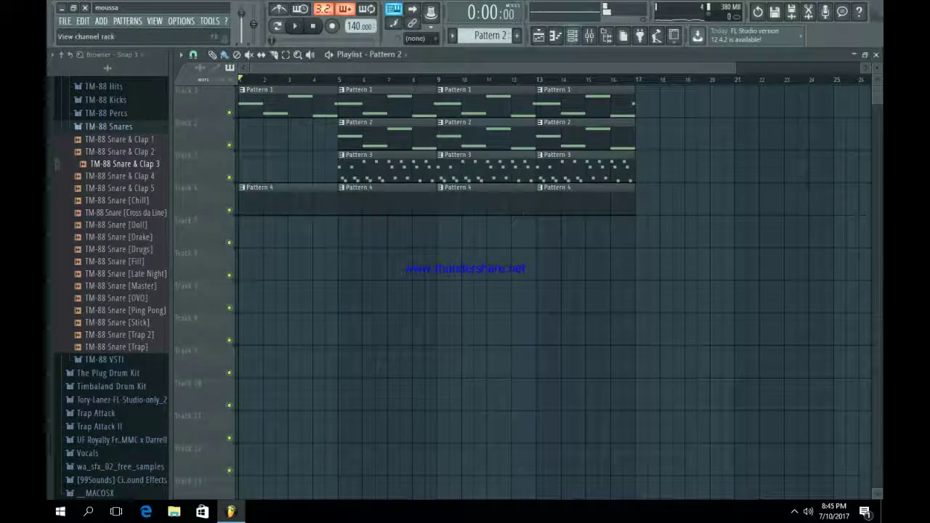
- Try Snare & Clap 3 hits on steps 15 and 19 of Pattern 4, play them back and remove both
{"action": "left_click", "coordinate": [573, 36]}
{"action": "scroll", "coordinate": [491, 36], "scroll_direction": "up", "scroll_amount": 1}
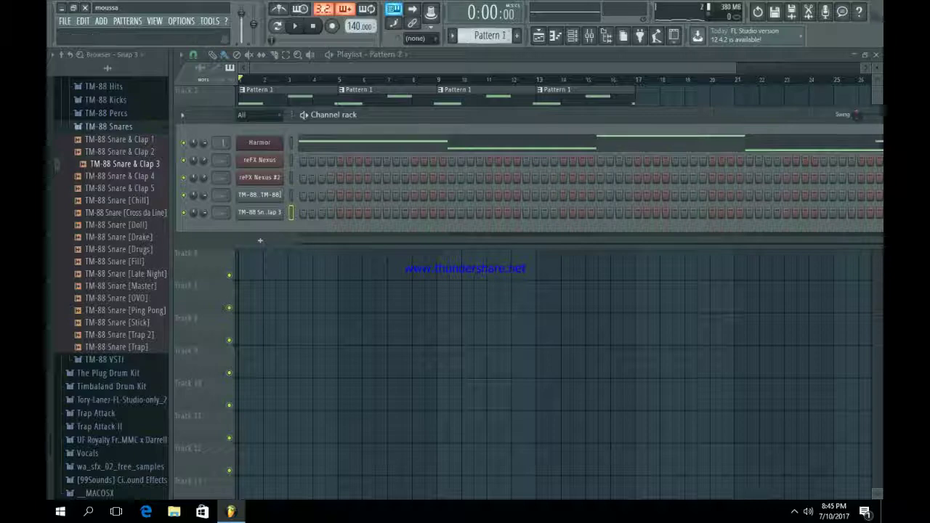
{"action": "scroll", "coordinate": [491, 35], "scroll_direction": "down", "scroll_amount": 3}
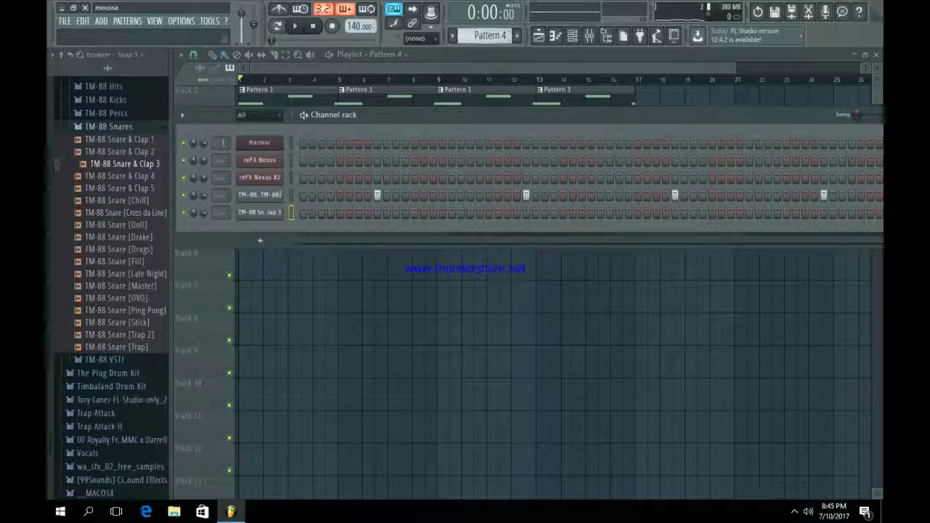
{"action": "left_click", "coordinate": [433, 212]}
{"action": "key", "text": "space"}
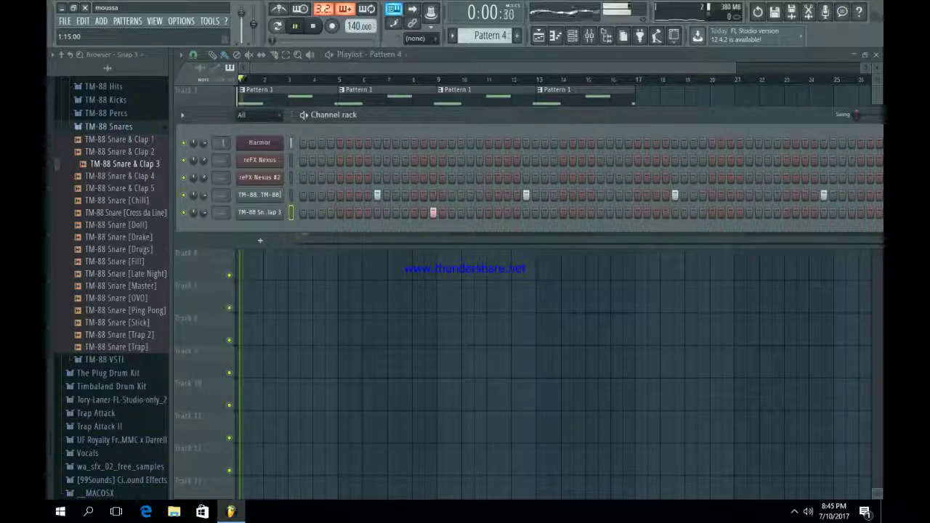
{"action": "left_click", "coordinate": [470, 212]}
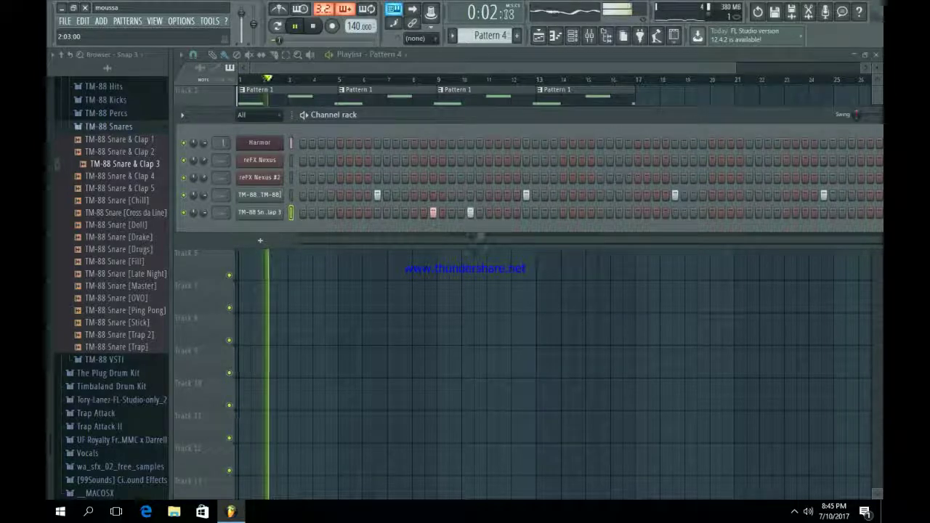
{"action": "key", "text": "space"}
{"action": "right_click", "coordinate": [470, 212]}
{"action": "right_click", "coordinate": [433, 212]}
- Create Pattern 5 with TM-88 Snare & Clap 3 hits on steps 15, 19, 47 and 51
{"action": "key", "text": "F4"}
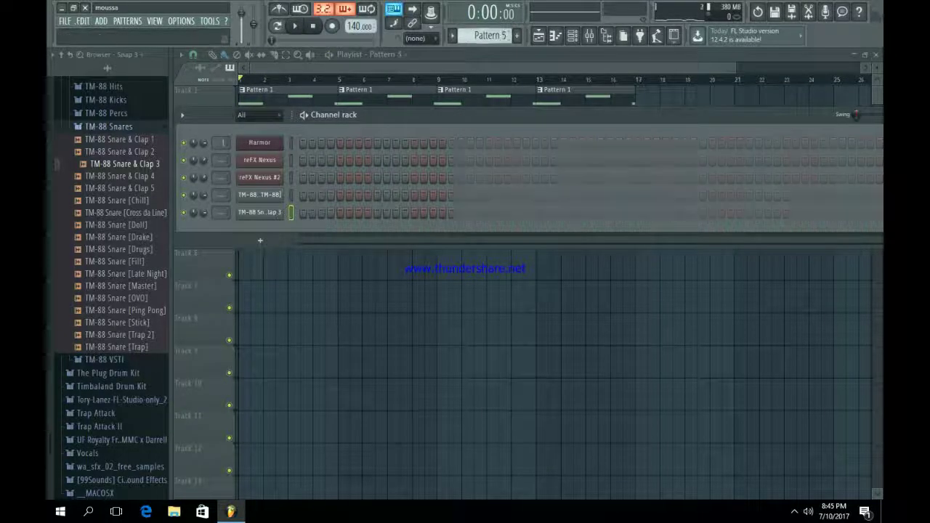
{"action": "left_click", "coordinate": [470, 212]}
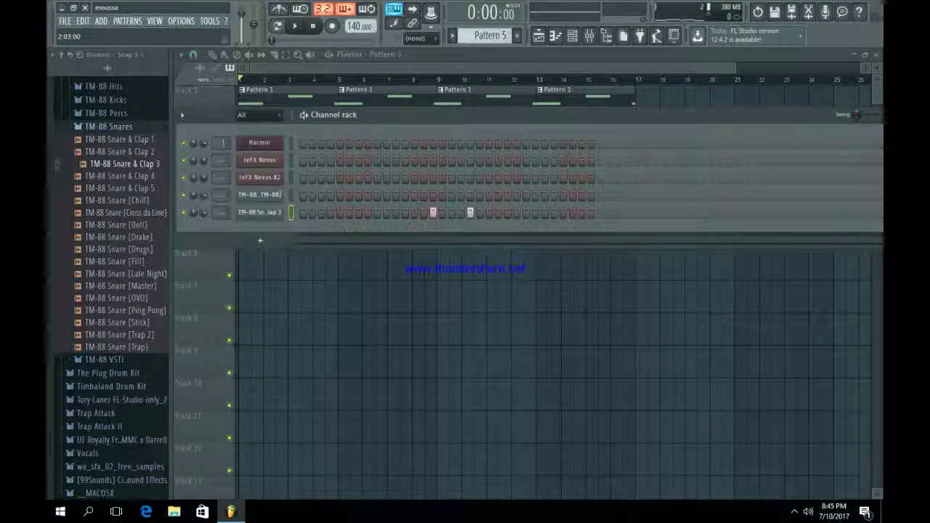
{"action": "scroll", "coordinate": [504, 290], "scroll_direction": "down", "scroll_amount": 1}
{"action": "scroll", "coordinate": [491, 35], "scroll_direction": "up", "scroll_amount": 1}
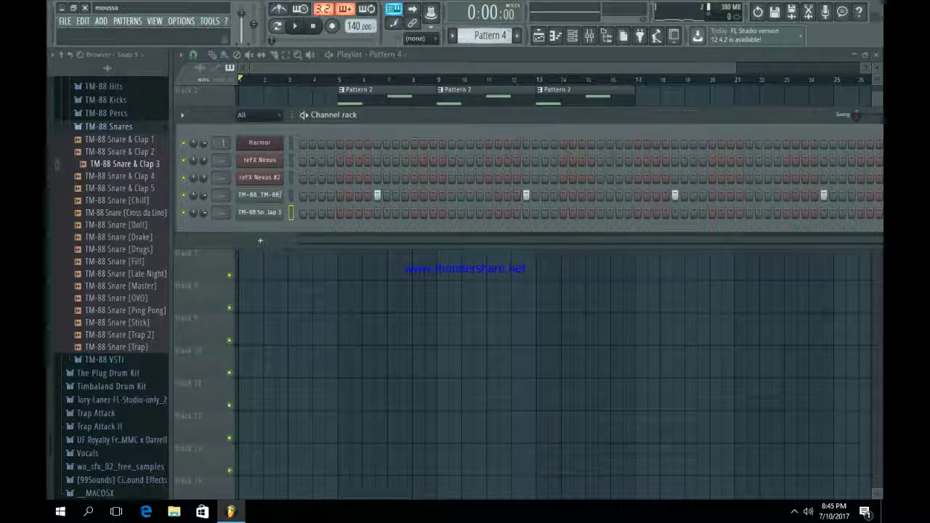
{"action": "scroll", "coordinate": [491, 35], "scroll_direction": "down", "scroll_amount": 1}
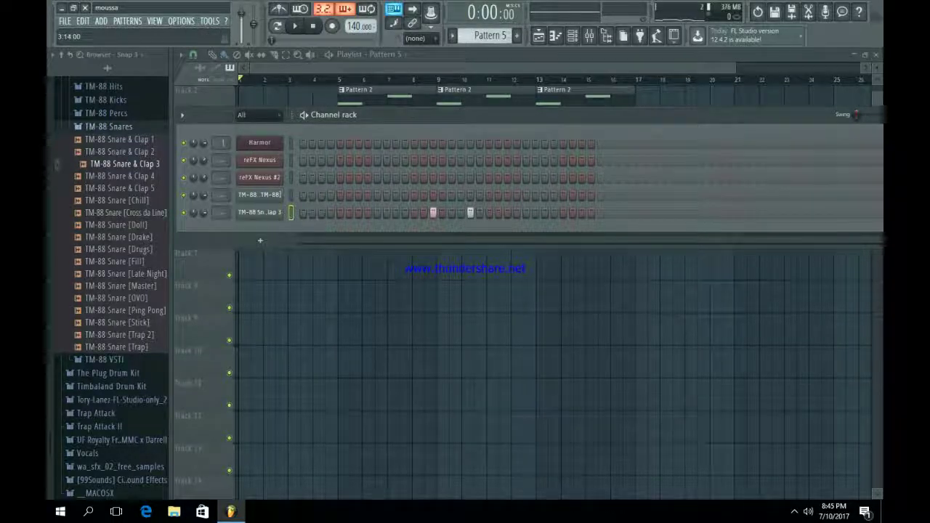
{"action": "left_click", "coordinate": [731, 213]}
{"action": "left_click", "coordinate": [768, 212]}
{"action": "left_click", "coordinate": [799, 291]}
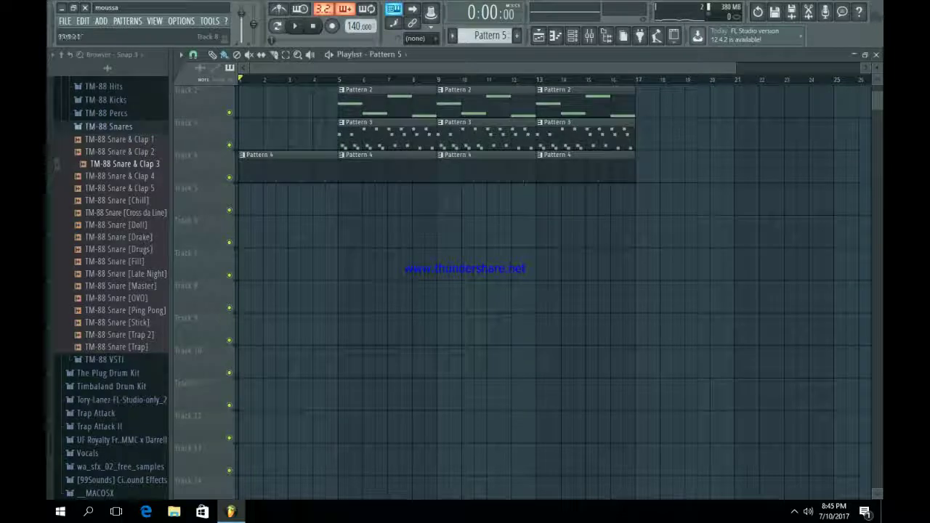
- Place a Pattern 5 clip at bar 9 of playlist Track 5 and delete the Pattern 3 clip covering bars 5 to 8
{"action": "left_click", "coordinate": [449, 189]}
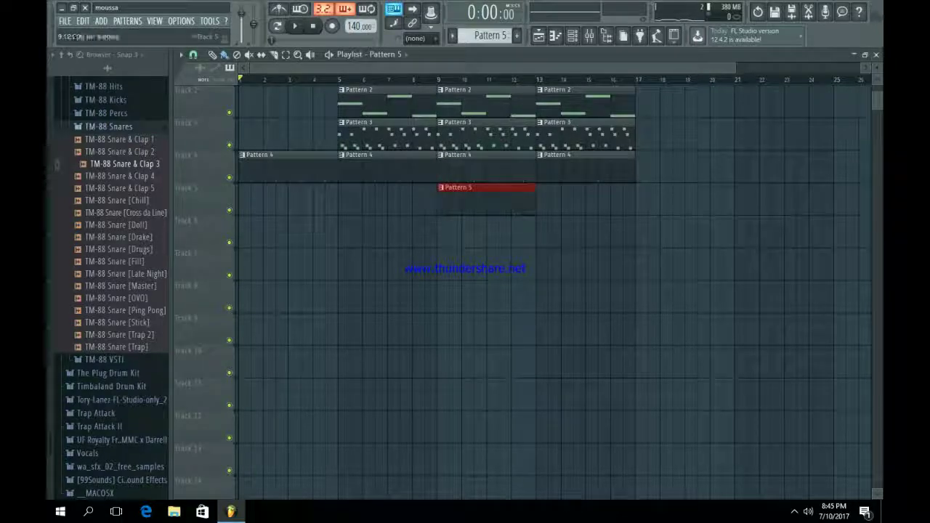
{"action": "left_click_drag", "start_coordinate": [734, 68], "coordinate": [482, 68]}
{"action": "scroll", "coordinate": [597, 287], "scroll_direction": "up", "scroll_amount": 1}
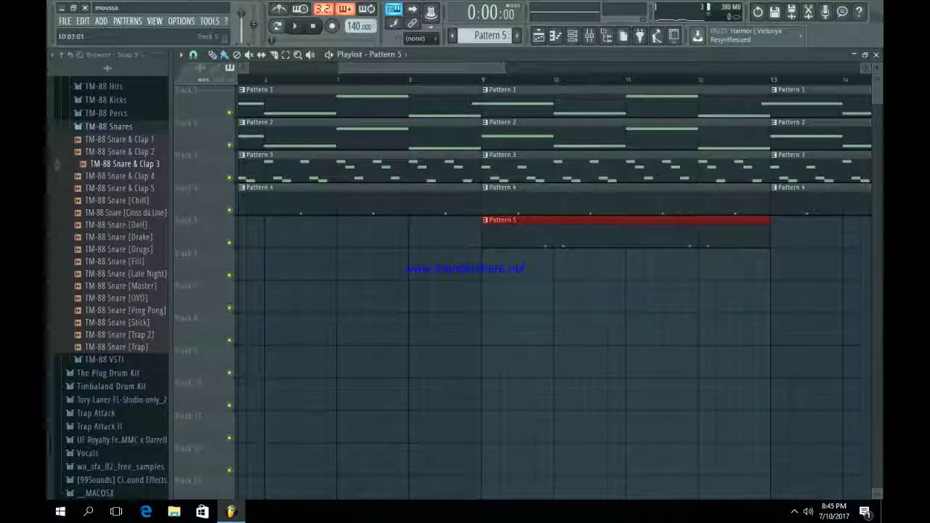
{"action": "right_click", "coordinate": [422, 169]}
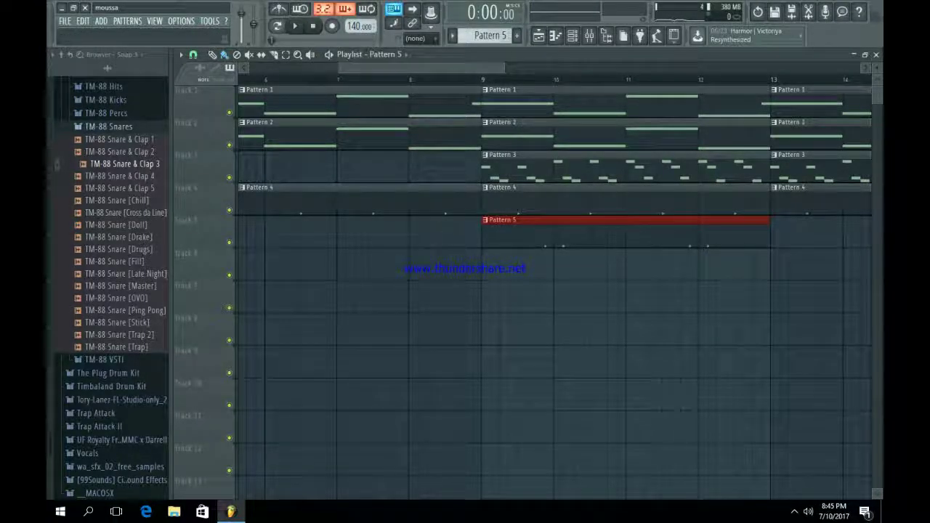
- Place a second Pattern 5 clip at bar 13 of playlist Track 5
{"action": "left_click_drag", "start_coordinate": [503, 67], "coordinate": [419, 68]}
{"action": "left_click_drag", "start_coordinate": [389, 68], "coordinate": [638, 68]}
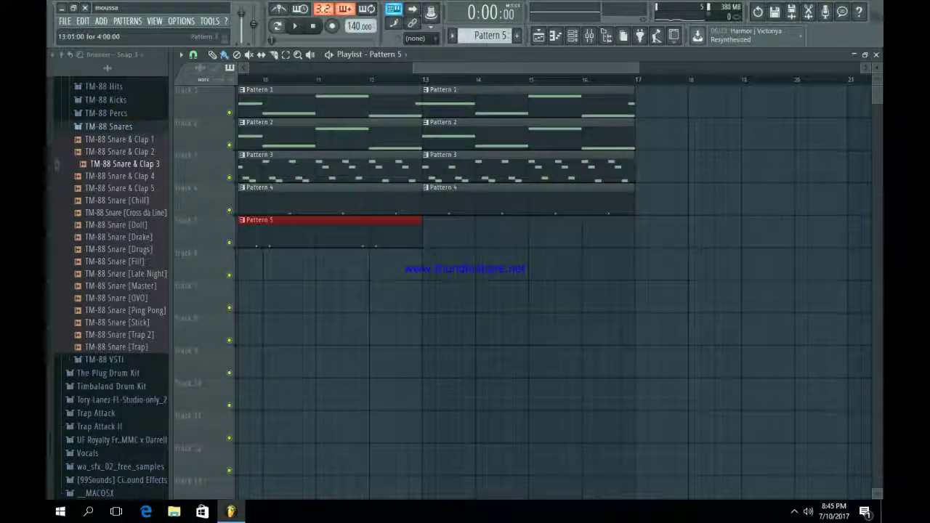
{"action": "left_click_drag", "start_coordinate": [423, 234], "coordinate": [435, 234]}
{"action": "left_click_drag", "start_coordinate": [415, 68], "coordinate": [249, 68]}
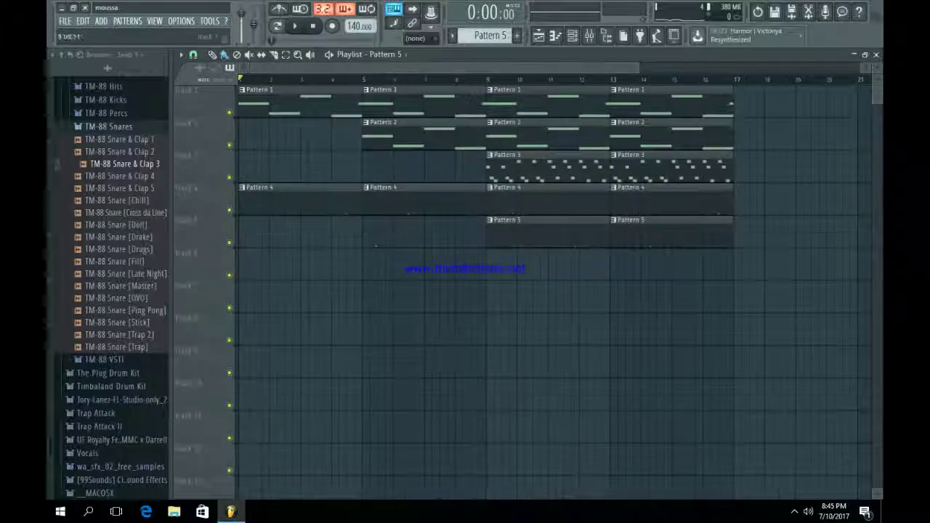
- Duplicate all playlist clips in bars 9 to 16 on Tracks 1 to 5 into bars 17 to 24
{"action": "left_click_drag", "start_coordinate": [768, 312], "coordinate": [534, 86]}
{"action": "key", "text": "ctrl+b"}
{"action": "key", "text": "ctrl+d"}
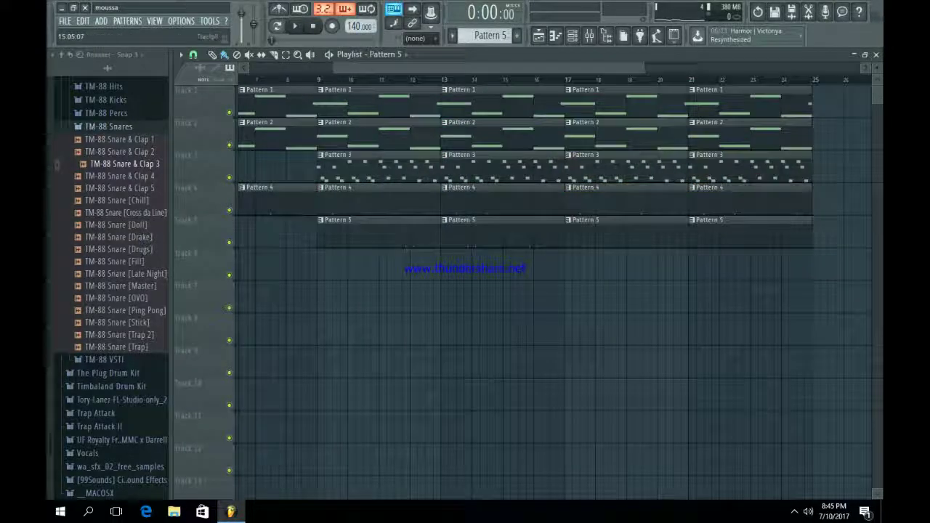
- Add the TM-88 Kicks [Metro X TM-88] sample from the TM-88 Kicks folder as a new channel in the channel rack
{"action": "left_click", "coordinate": [573, 36]}
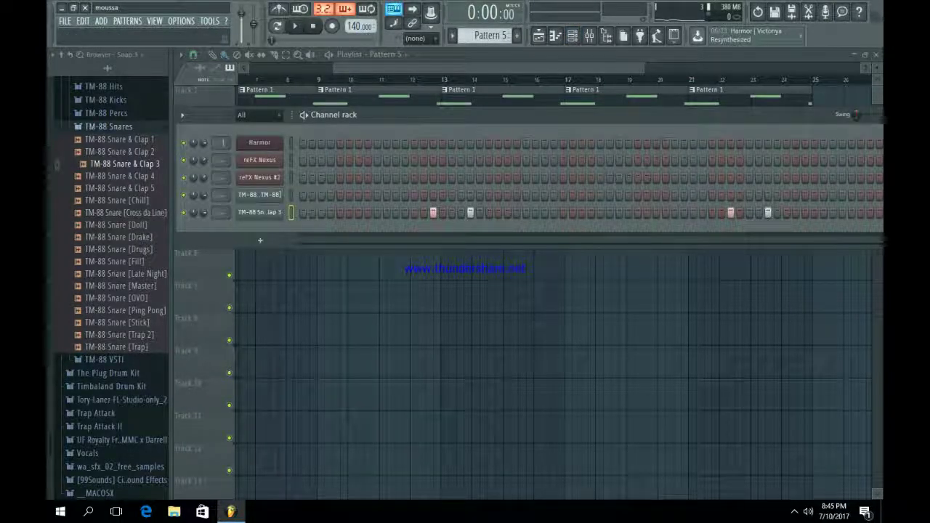
{"action": "left_click", "coordinate": [109, 127]}
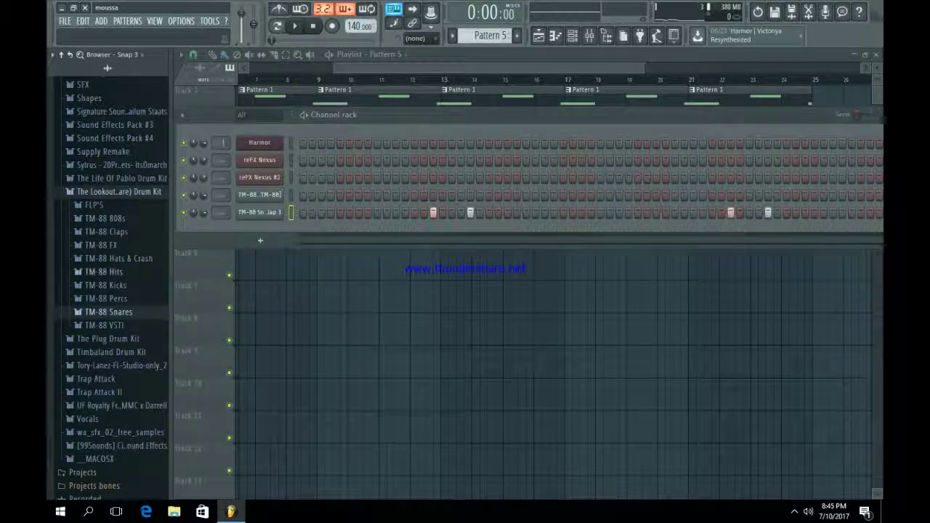
{"action": "left_click", "coordinate": [106, 285]}
{"action": "left_click", "coordinate": [119, 310]}
{"action": "left_click_drag", "start_coordinate": [127, 322], "coordinate": [247, 227]}
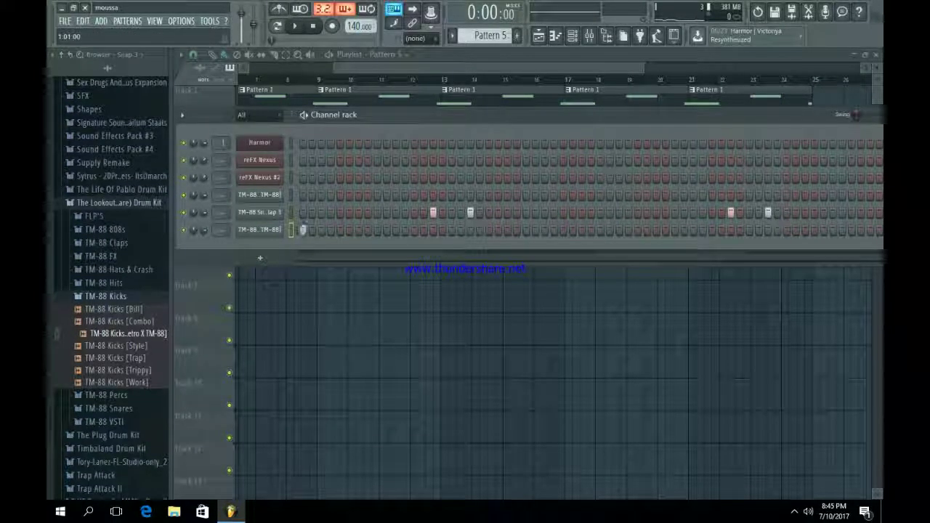
- Program kick hits on steps 1, 7, 33, 37 and 43 of Pattern 5, auditioning placements with playback
{"action": "key", "text": "space"}
{"action": "key", "text": "space"}
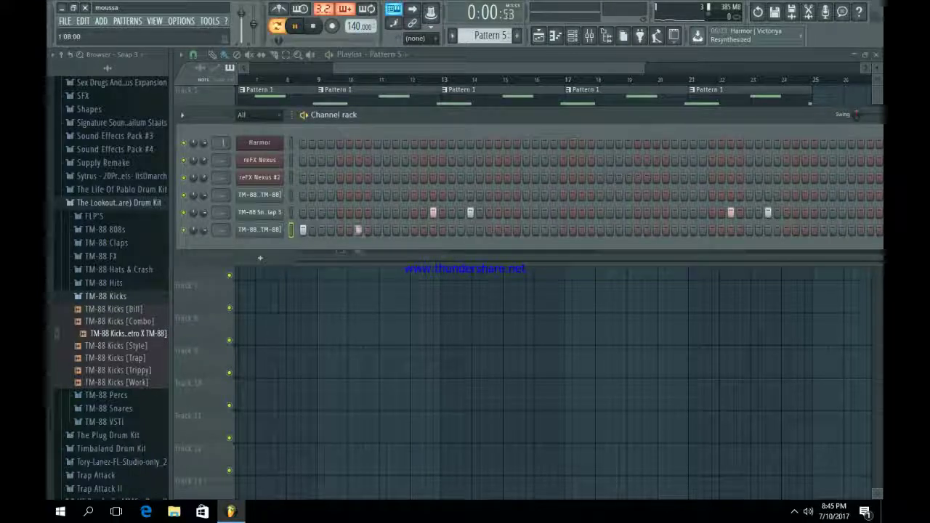
{"action": "key", "text": "space"}
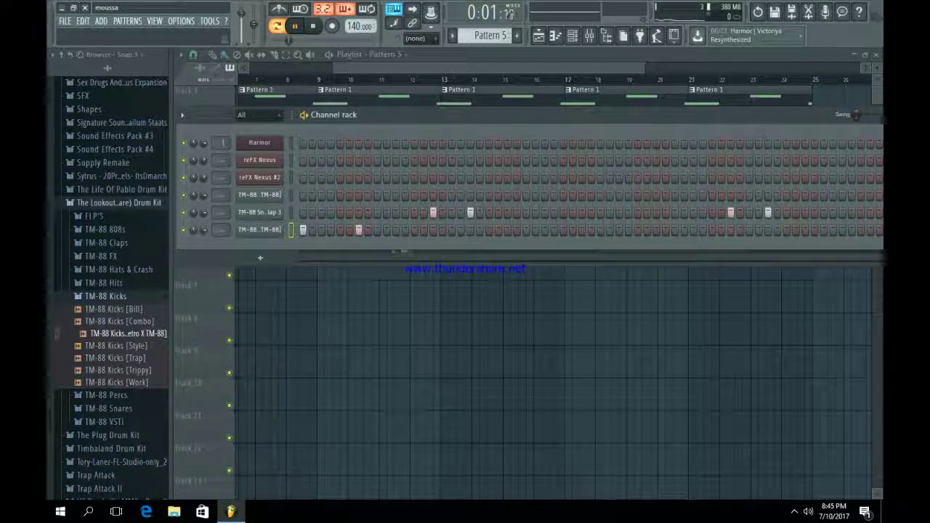
{"action": "left_click", "coordinate": [526, 230]}
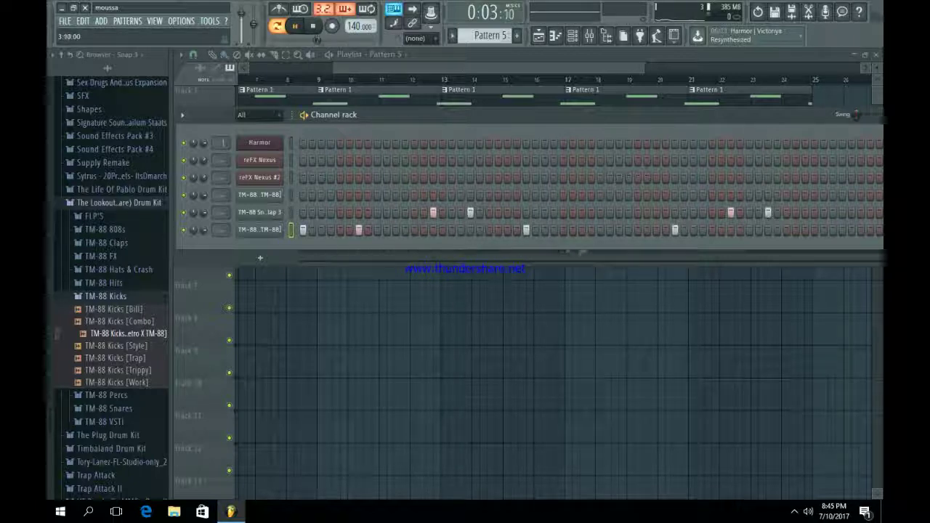
{"action": "key", "text": "space"}
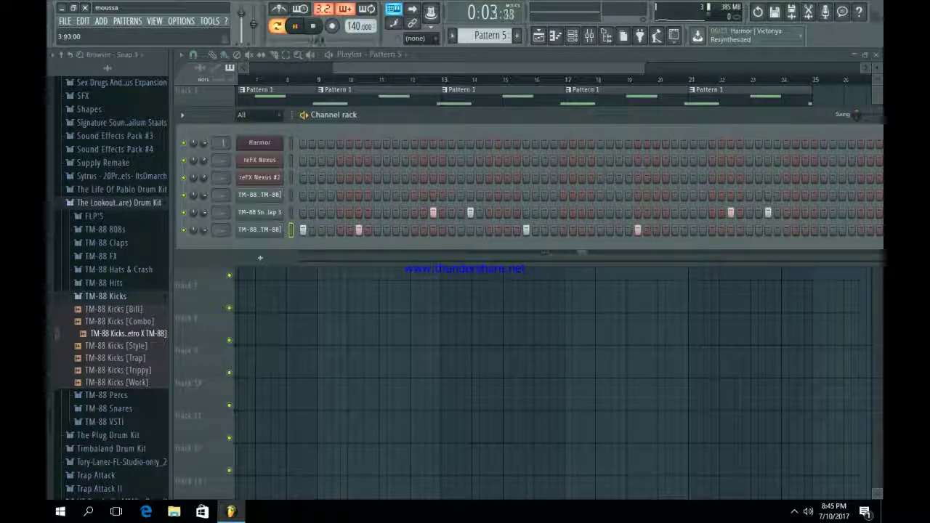
{"action": "key", "text": "space"}
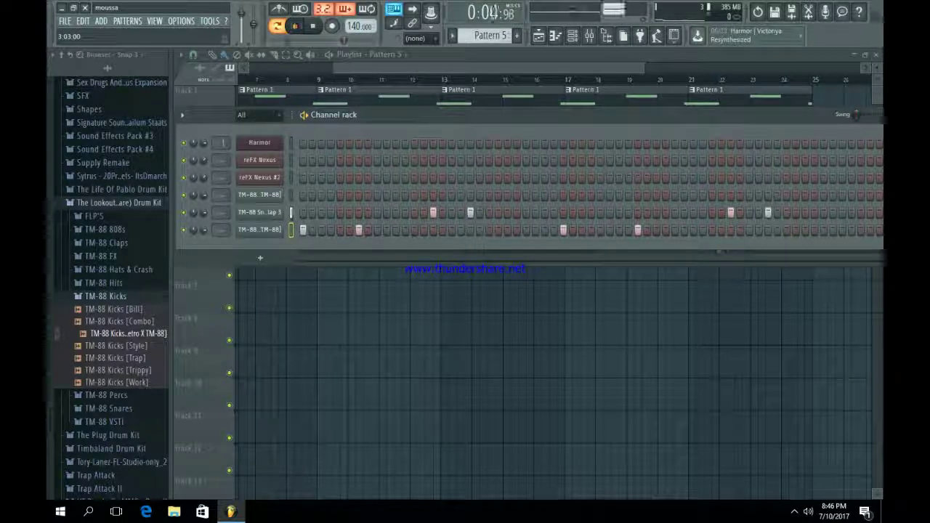
{"action": "key", "text": "space"}
{"action": "key", "text": "minus"}
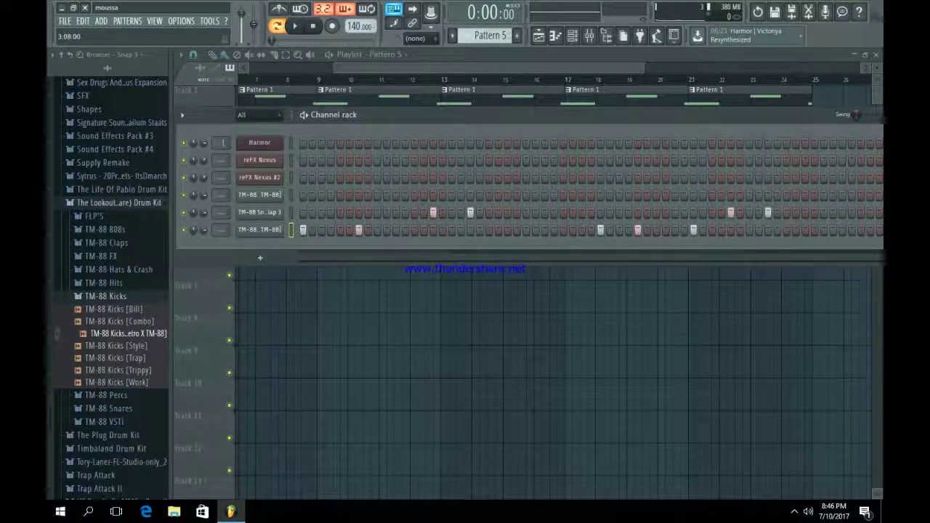
{"action": "left_click_drag", "start_coordinate": [654, 115], "coordinate": [466, 108]}
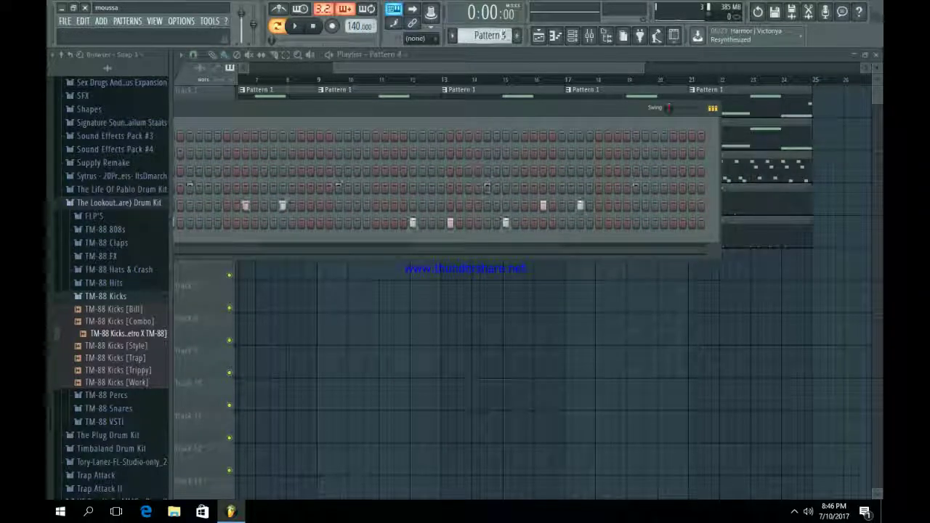
{"action": "left_click", "coordinate": [644, 268]}
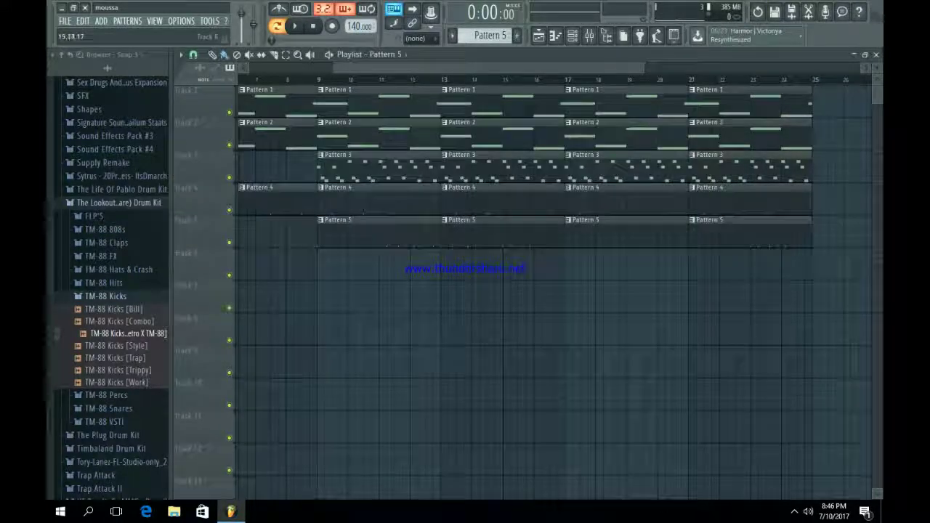
- Load TM-88 Hats [In Da Cut] from the TM-88 Hats & Crash folder into a new channel
{"action": "left_click_drag", "start_coordinate": [335, 67], "coordinate": [247, 67]}
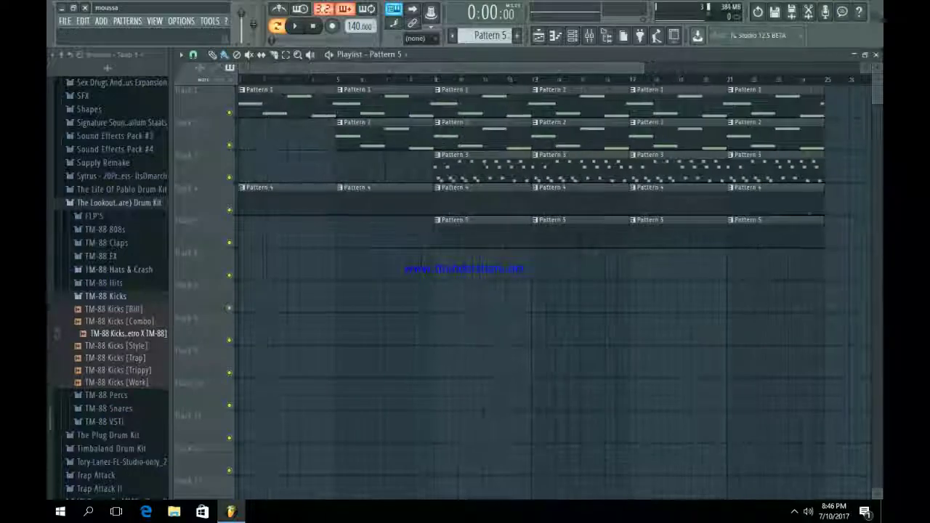
{"action": "left_click", "coordinate": [105, 296]}
{"action": "left_click", "coordinate": [118, 269]}
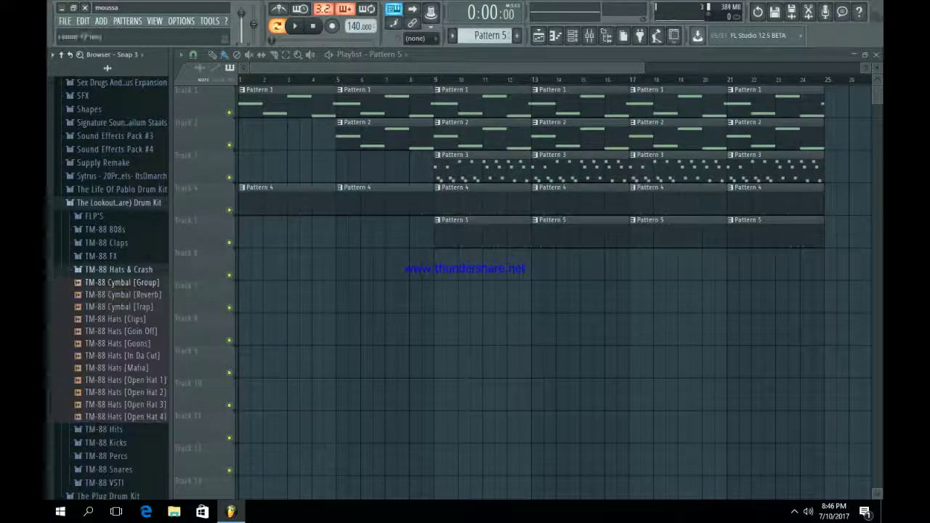
{"action": "left_click", "coordinate": [122, 357]}
{"action": "right_click", "coordinate": [145, 354]}
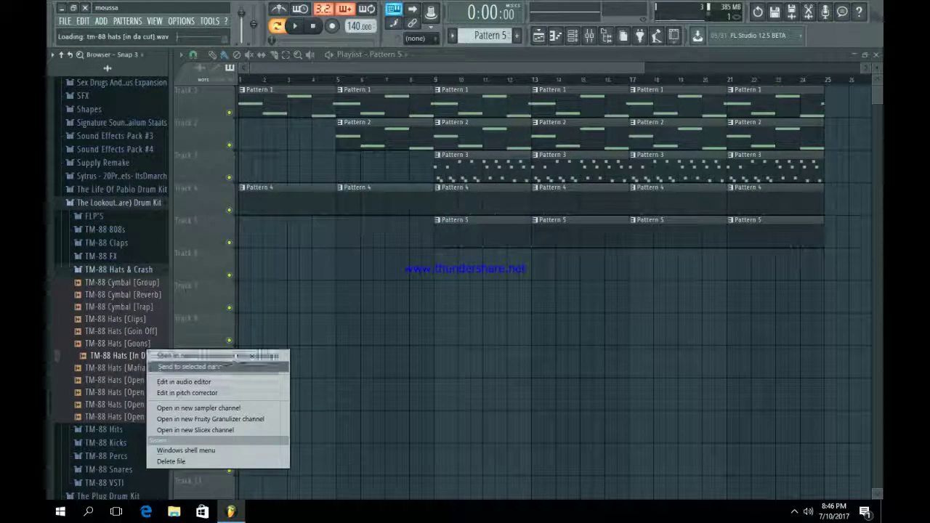
{"action": "left_click", "coordinate": [186, 366]}
- Audition the open hats and load TM-88 Hats [Open Hat 3] into a new channel, closing the sample settings
{"action": "left_click", "coordinate": [154, 381]}
{"action": "left_click", "coordinate": [157, 393]}
{"action": "left_click", "coordinate": [159, 405]}
{"action": "right_click", "coordinate": [161, 404]}
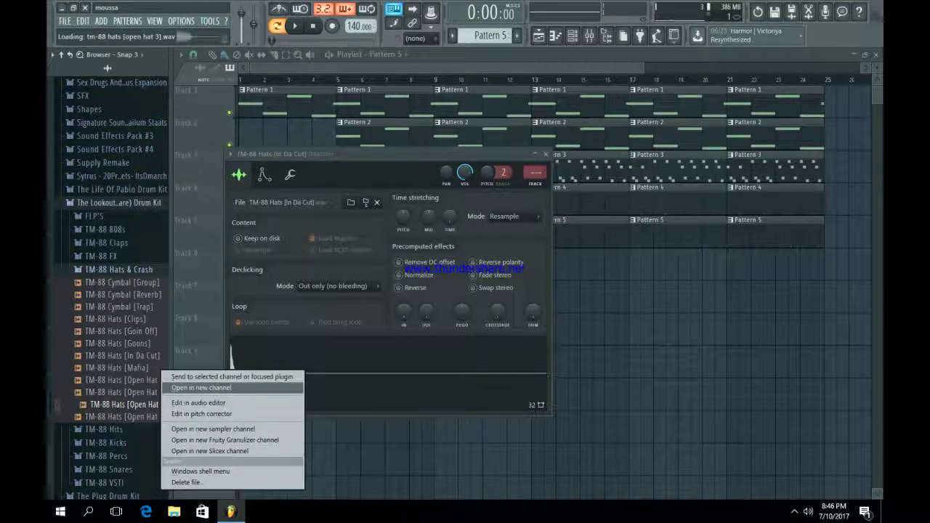
{"action": "left_click", "coordinate": [218, 376]}
{"action": "left_click", "coordinate": [546, 154]}
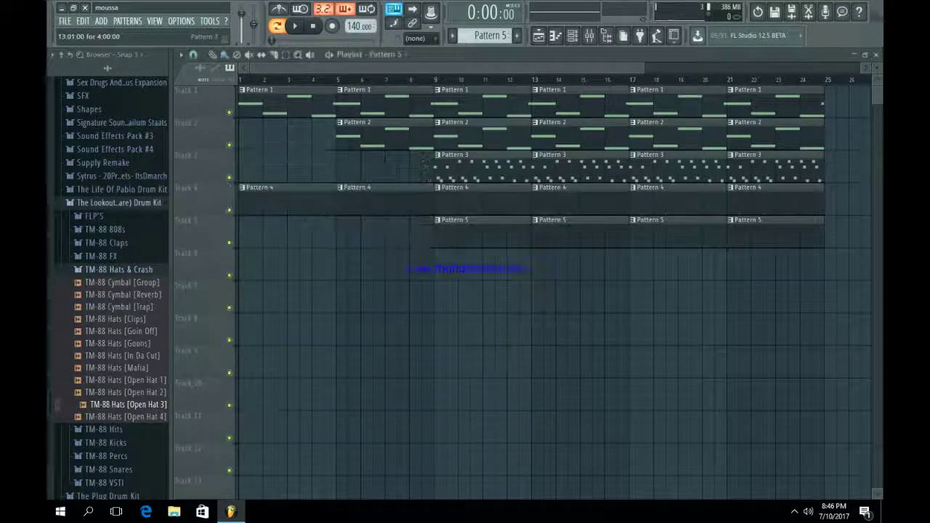
- Fill every second step of TM-88 Hats [In Da Cut] in Pattern 6 and repeat its notes across two bars in the piano roll
{"action": "left_click", "coordinate": [572, 36]}
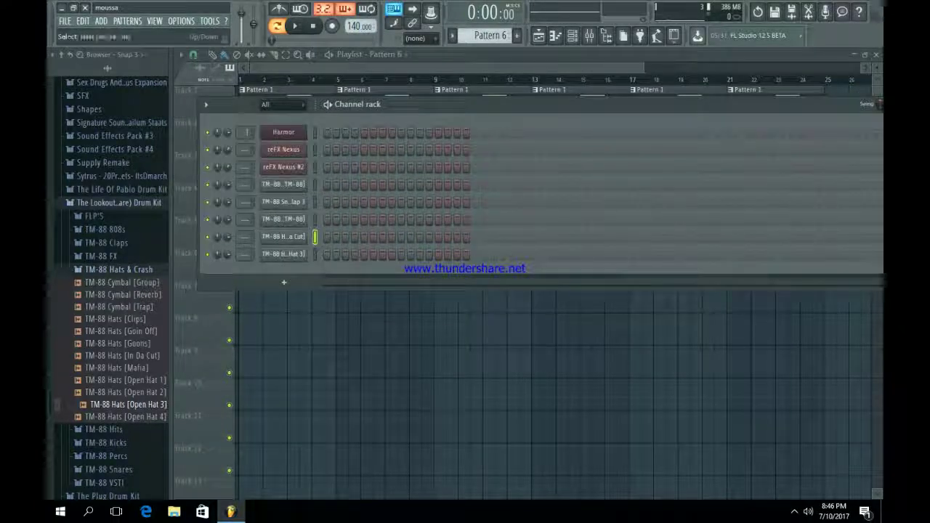
{"action": "right_click", "coordinate": [280, 237]}
{"action": "left_click", "coordinate": [436, 275]}
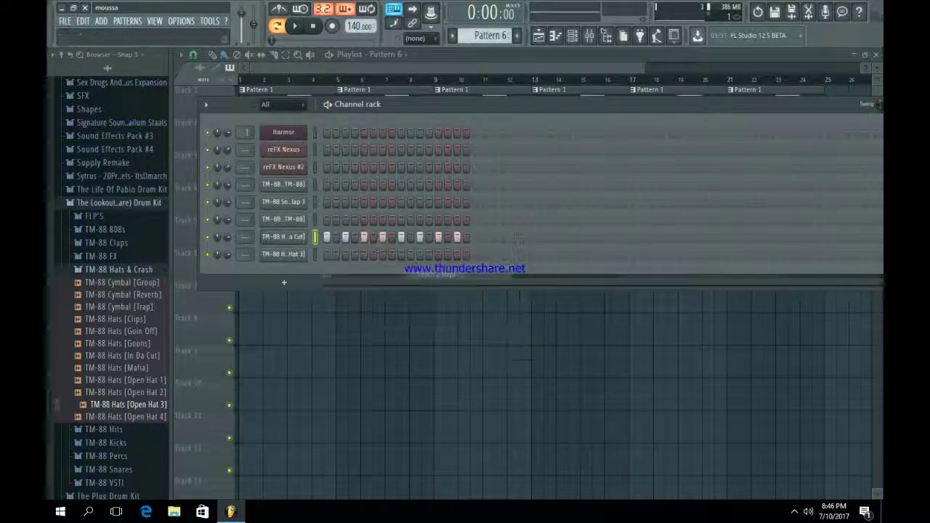
{"action": "right_click", "coordinate": [309, 235]}
{"action": "left_click", "coordinate": [334, 239]}
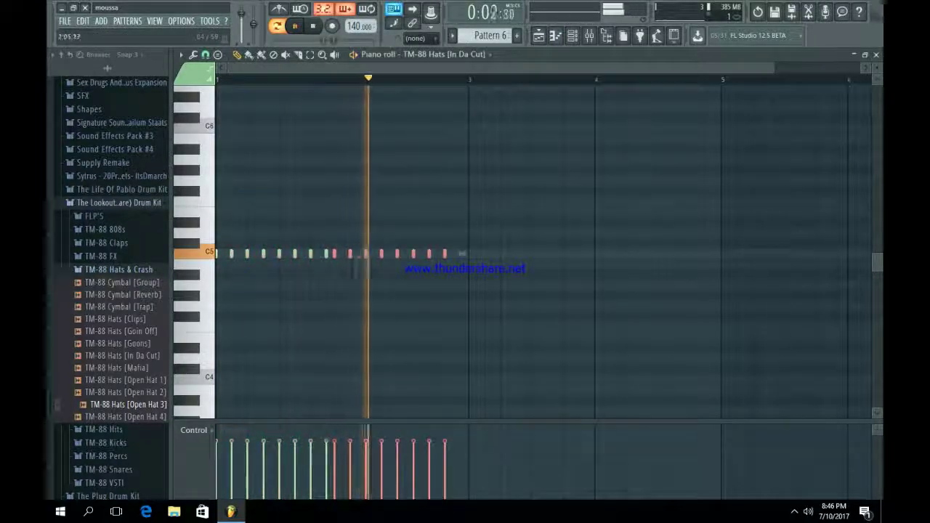
{"action": "key", "text": "space"}
{"action": "left_click_drag", "start_coordinate": [462, 253], "coordinate": [471, 254]}
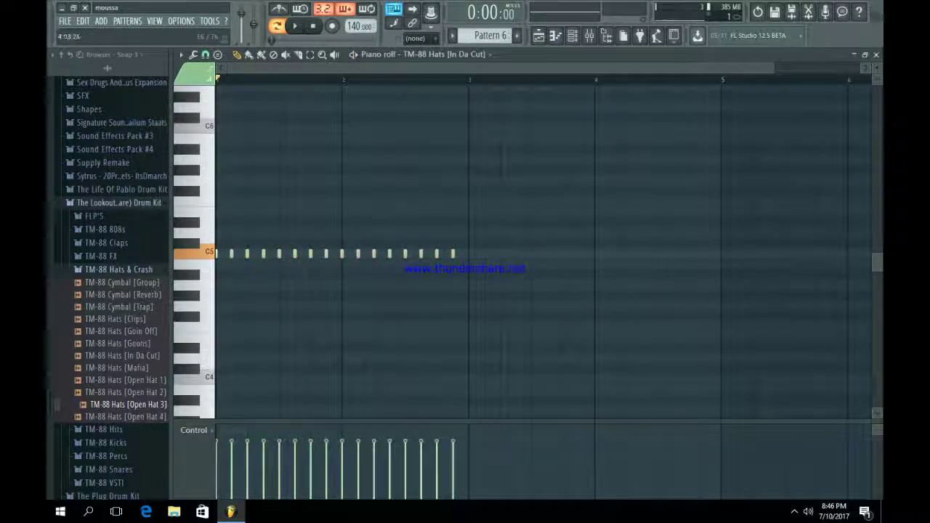
- Add a hat note on step 2 of bar 1 and end bar 2 with three evenly spaced, tighter hits
{"action": "left_click_drag", "start_coordinate": [774, 68], "coordinate": [537, 67]}
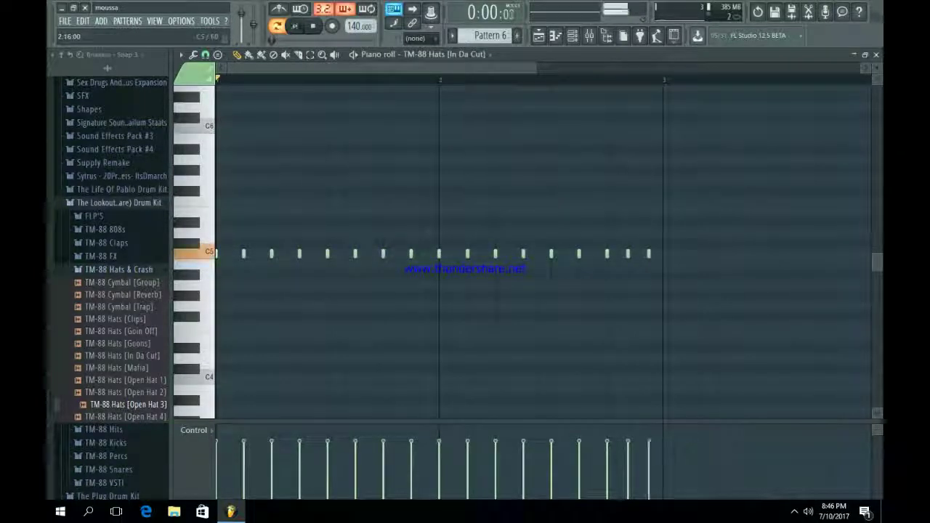
{"action": "key", "text": "space"}
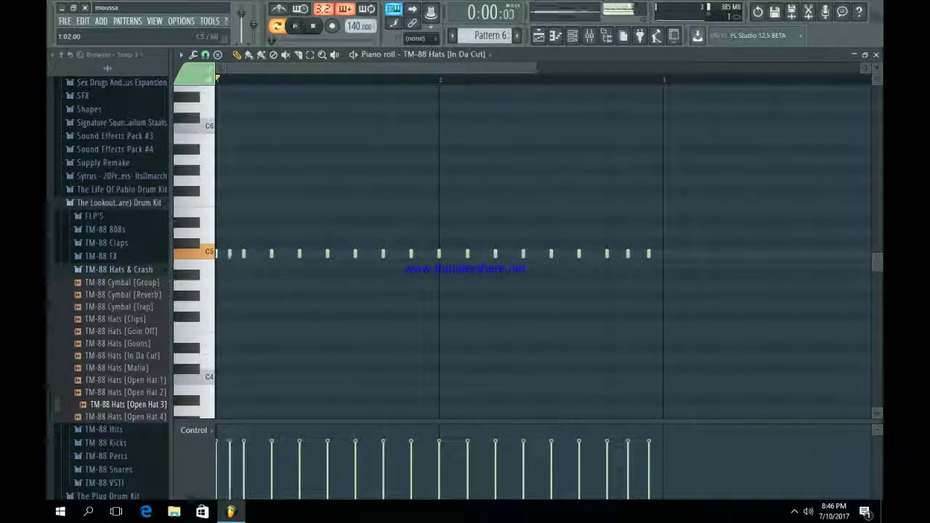
{"action": "key", "text": "space"}
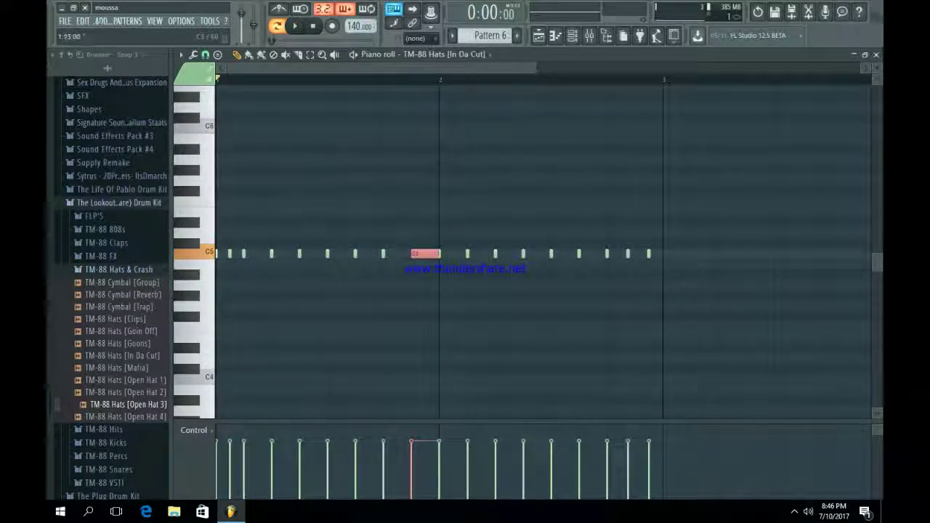
- Turn the last hat note of bar 1 into a four-note roll and add a hit on step 8 of bar 2
{"action": "key", "text": "ctrl+d"}
{"action": "key", "text": "space"}
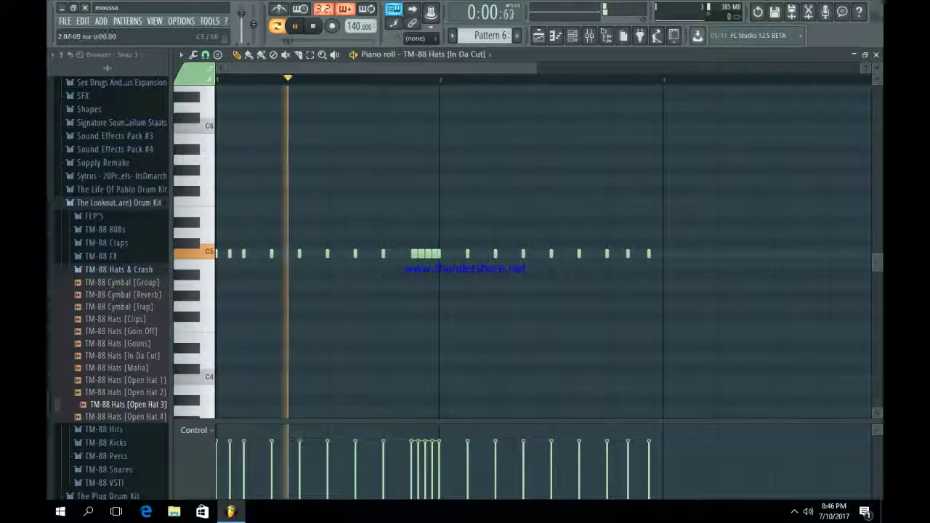
{"action": "left_click", "coordinate": [541, 254]}
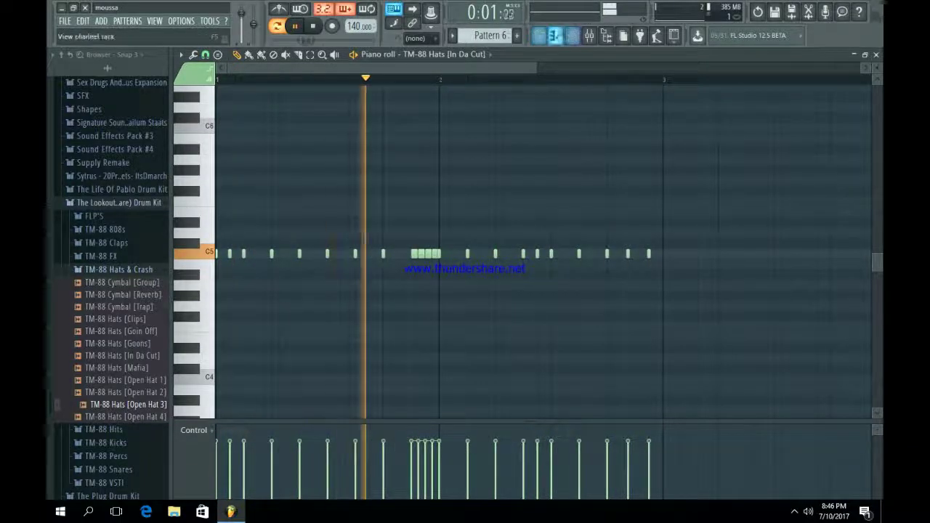
- Cut the Open Hat 3 volume envelope to a short hold with no decay and add its hits on steps 9 and 25
{"action": "key", "text": "F6"}
{"action": "key", "text": "space"}
{"action": "left_click", "coordinate": [283, 220]}
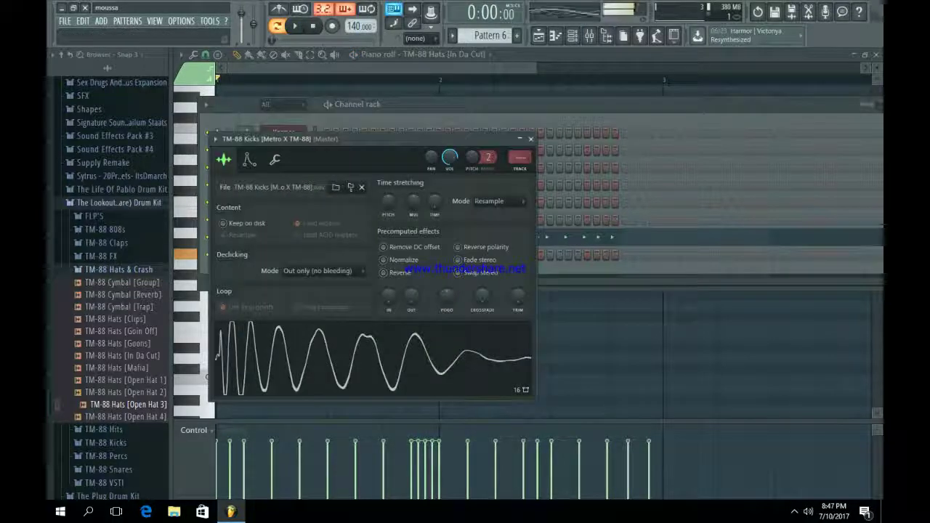
{"action": "key", "text": "Escape"}
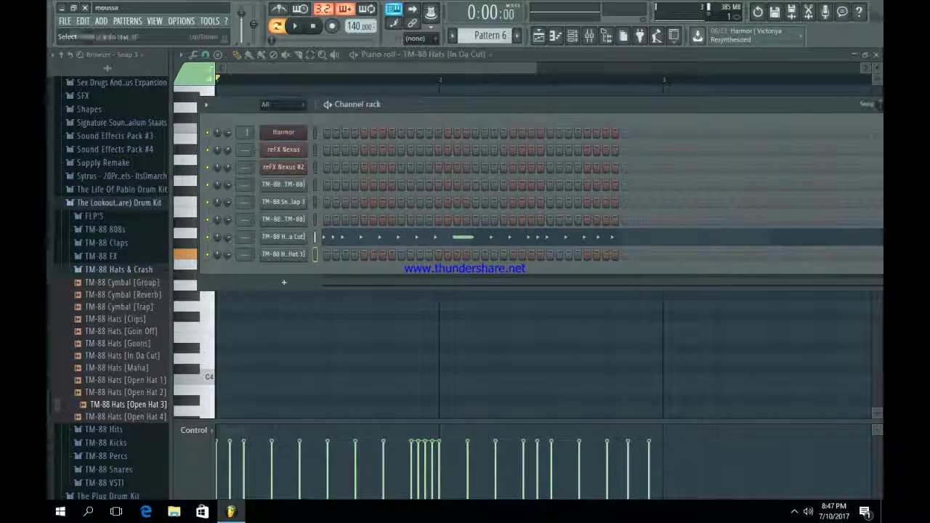
{"action": "left_click", "coordinate": [284, 253]}
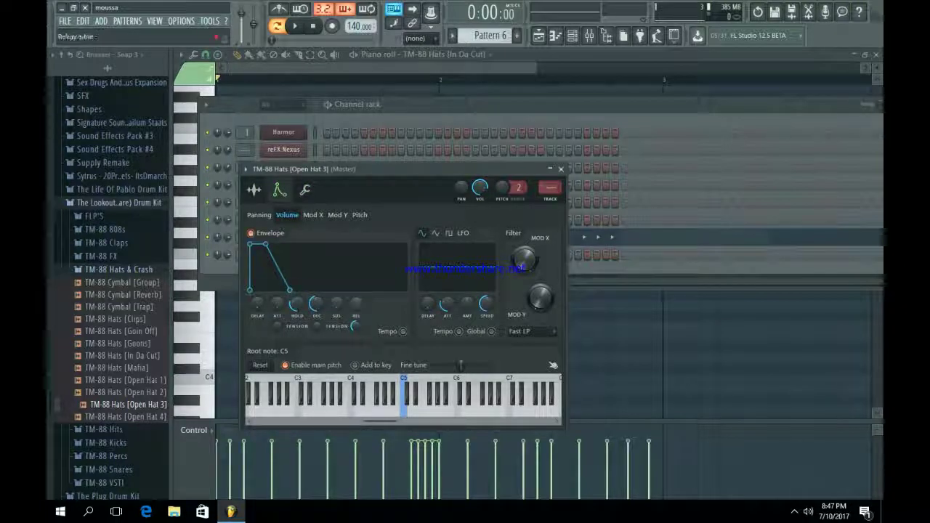
{"action": "key", "text": "n"}
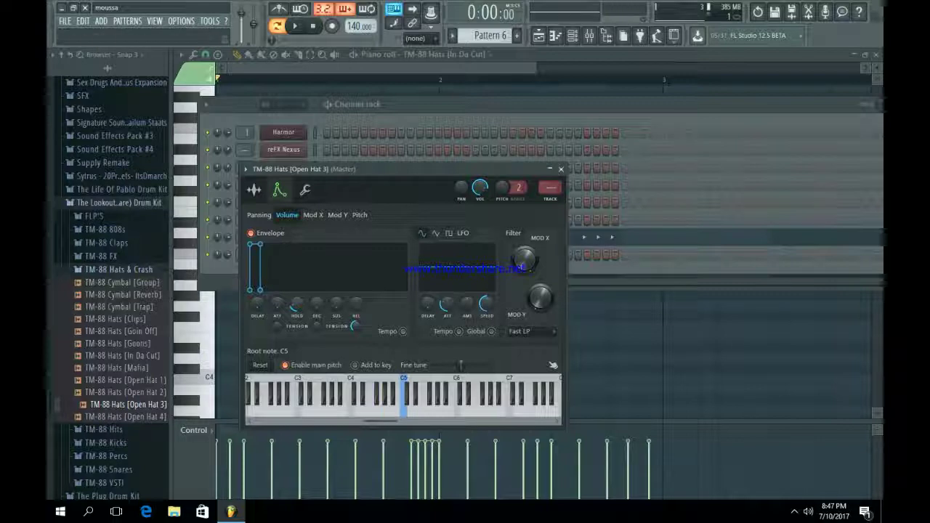
{"action": "left_click", "coordinate": [561, 169]}
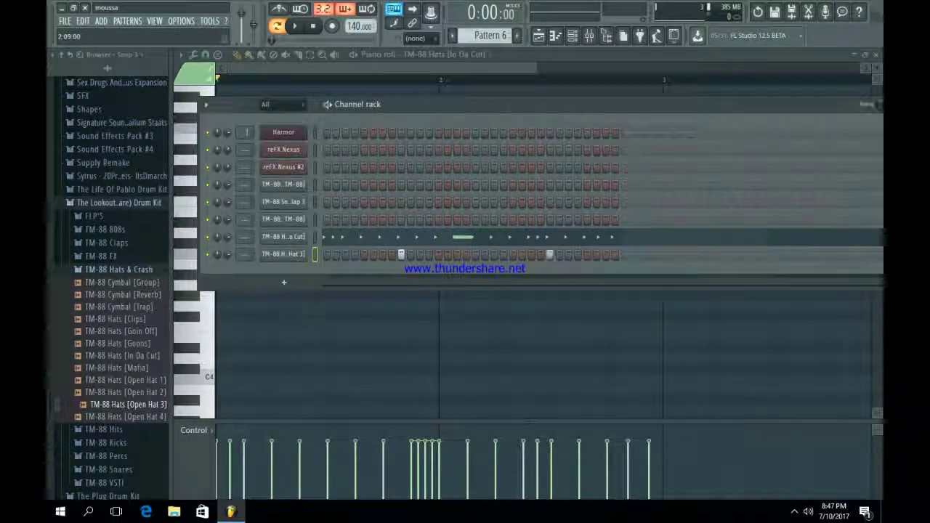
- Place a Pattern 6 clip at bar 9 of playlist Track 6 and repeat it end to end through bar 24
{"action": "left_click", "coordinate": [538, 35]}
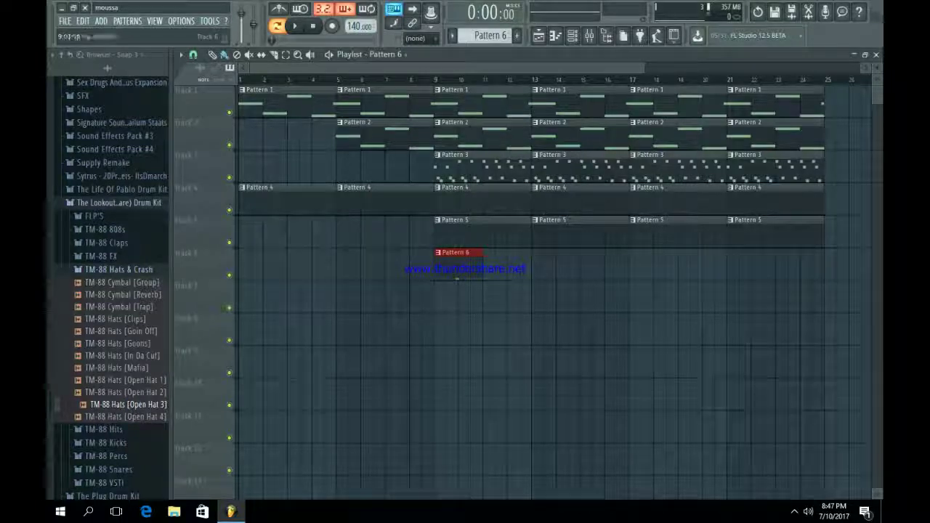
{"action": "left_click_drag", "start_coordinate": [645, 68], "coordinate": [425, 68]}
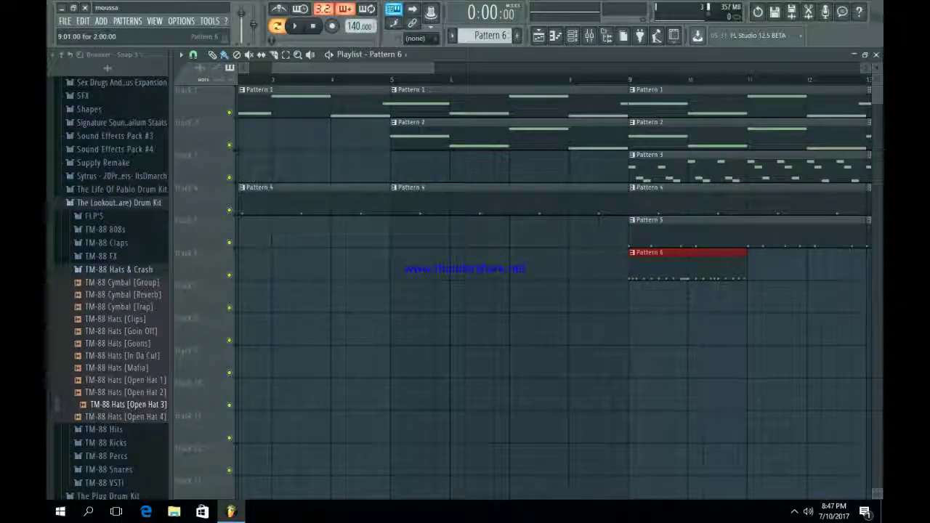
{"action": "key", "text": "ctrl+b"}
{"action": "key", "text": "ctrl+b"}
{"action": "key", "text": "ctrl+b"}
{"action": "key", "text": "ctrl+b"}
{"action": "key", "text": "ctrl+b"}
{"action": "key", "text": "ctrl+b"}
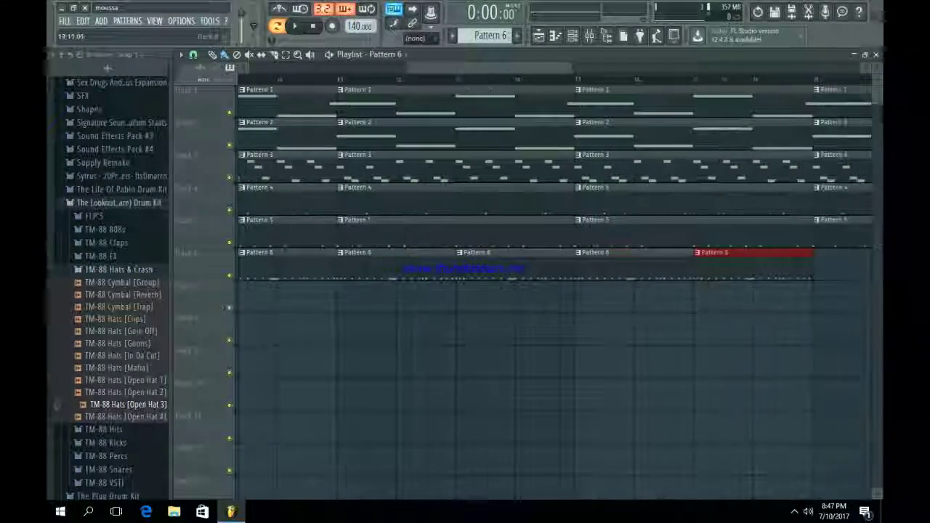
{"action": "key", "text": "ctrl+b"}
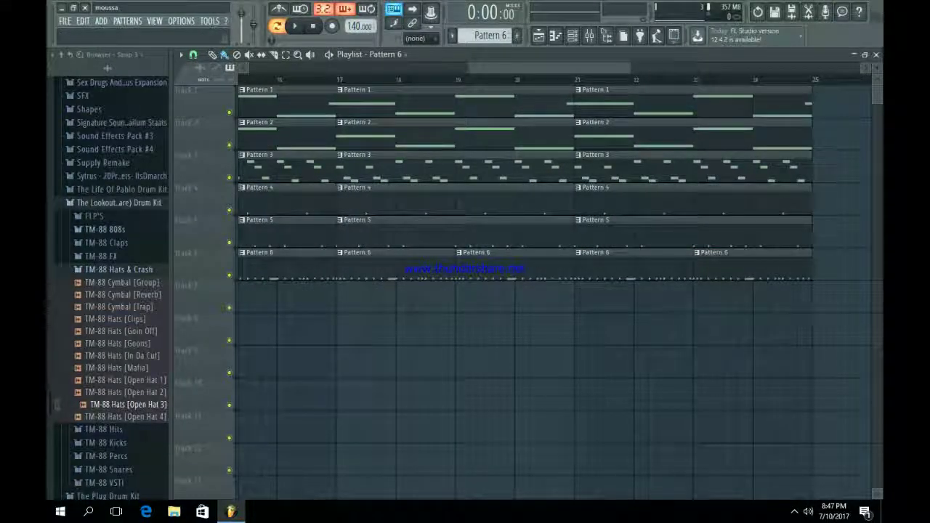
- Audition the TM-88 cymbal samples and place TM-88 Cymbal [Reverb] at bar 9 of playlist Track 7
{"action": "left_click", "coordinate": [125, 283]}
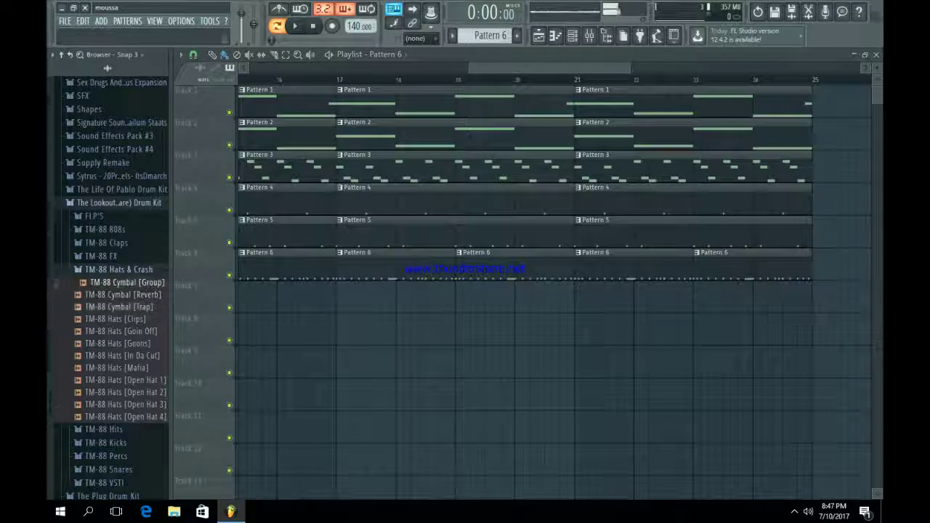
{"action": "left_click", "coordinate": [125, 306]}
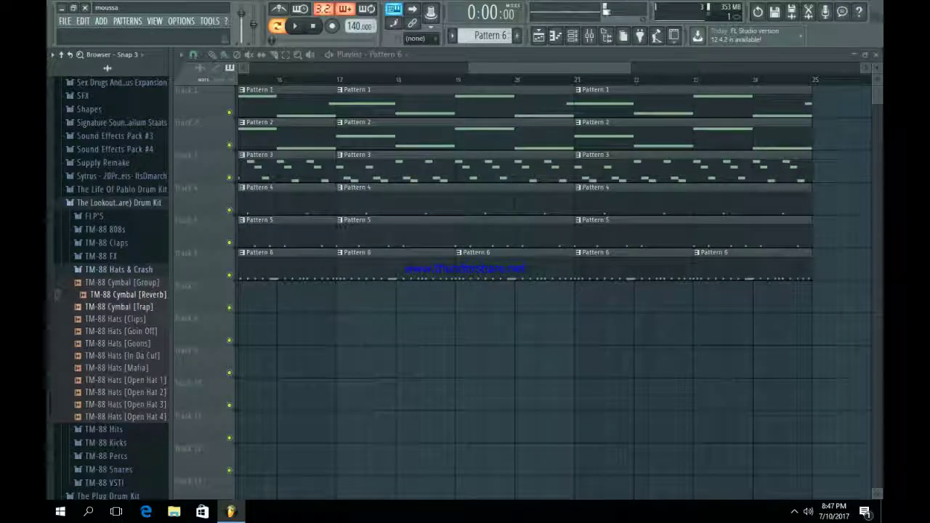
{"action": "left_click", "coordinate": [128, 296]}
{"action": "left_click_drag", "start_coordinate": [231, 330], "coordinate": [538, 298]}
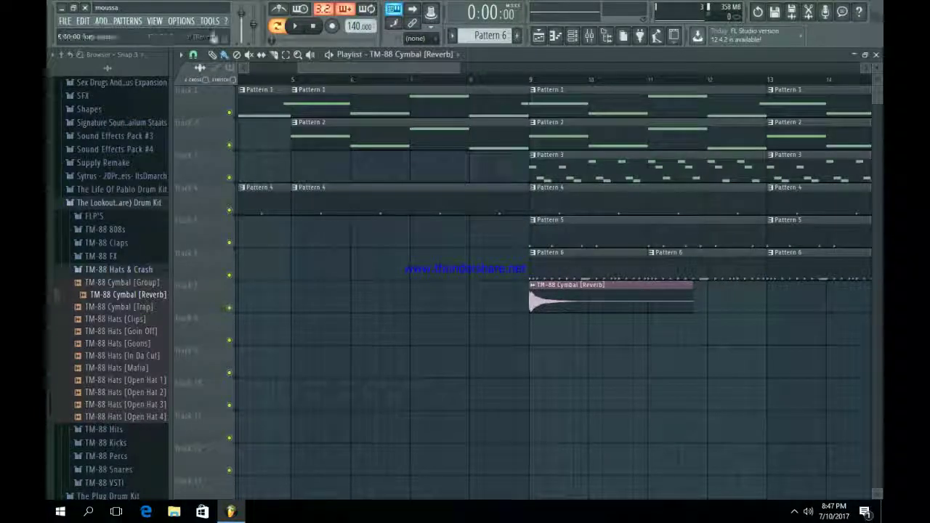
- Check the channel settings of the TM-88 Cymbal [Reverb] clip, and play the whole arrangement from bar 1
{"action": "left_click_drag", "start_coordinate": [382, 68], "coordinate": [399, 68]}
{"action": "left_click_drag", "start_coordinate": [476, 67], "coordinate": [401, 68]}
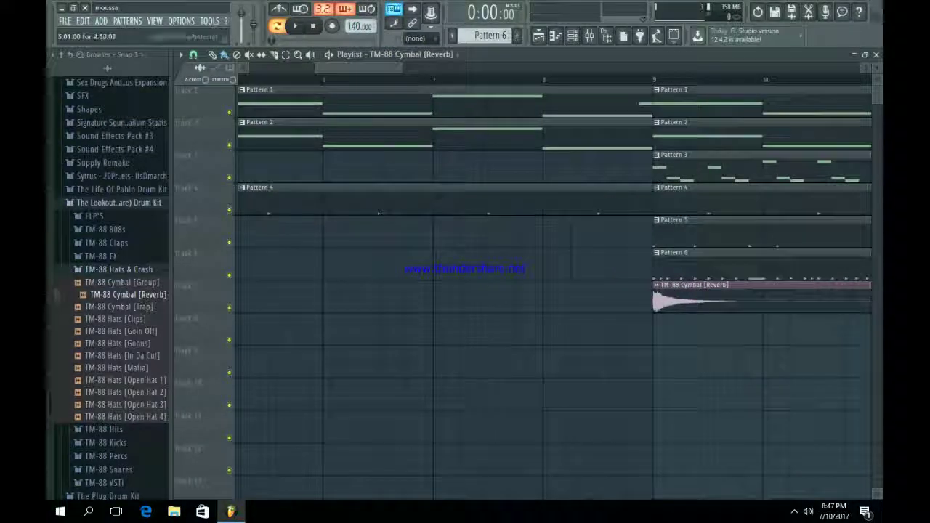
{"action": "double_click", "coordinate": [691, 297]}
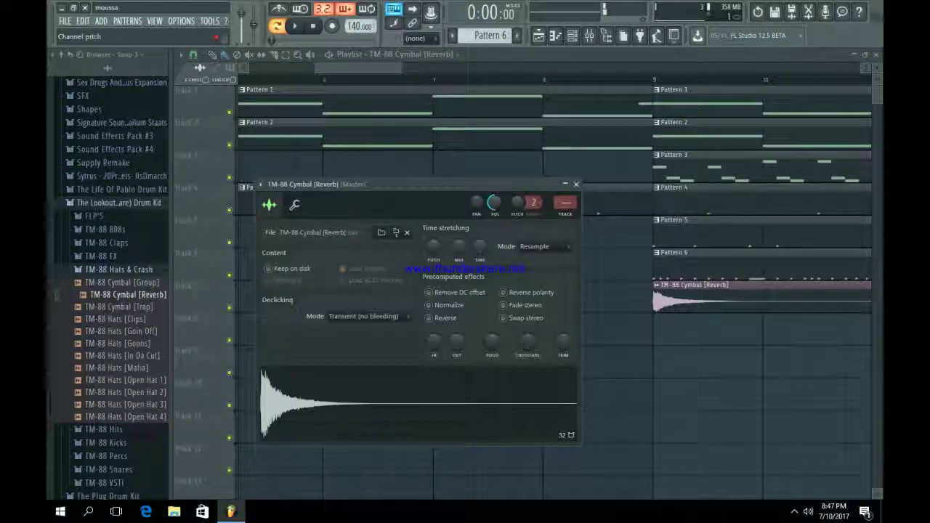
{"action": "left_click", "coordinate": [576, 184]}
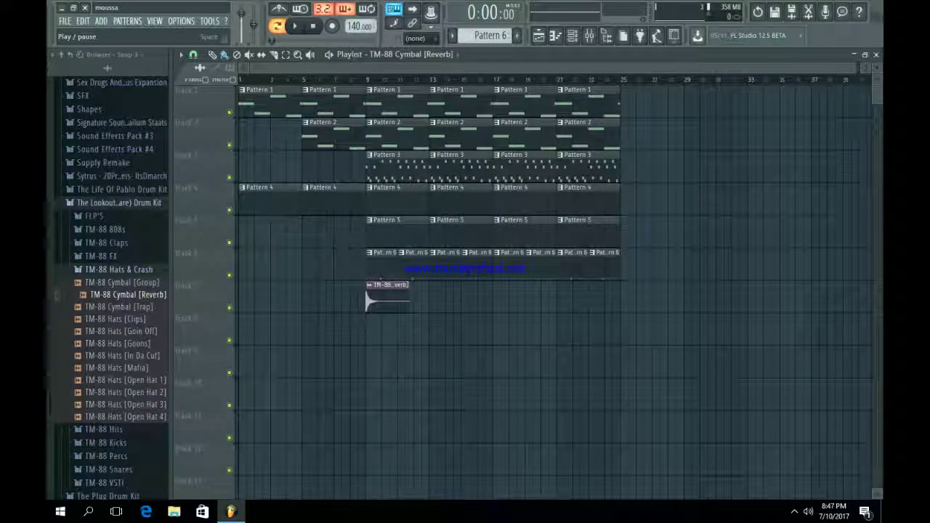
{"action": "key", "text": "space"}
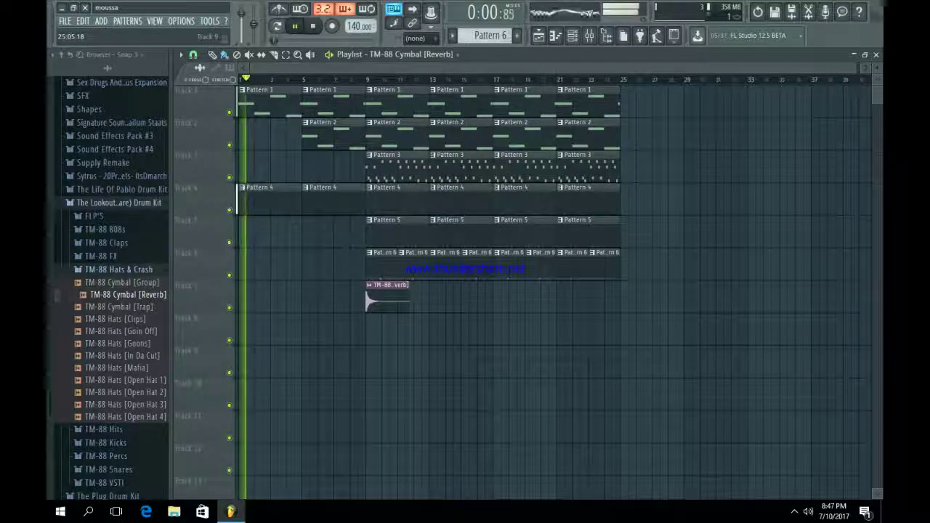